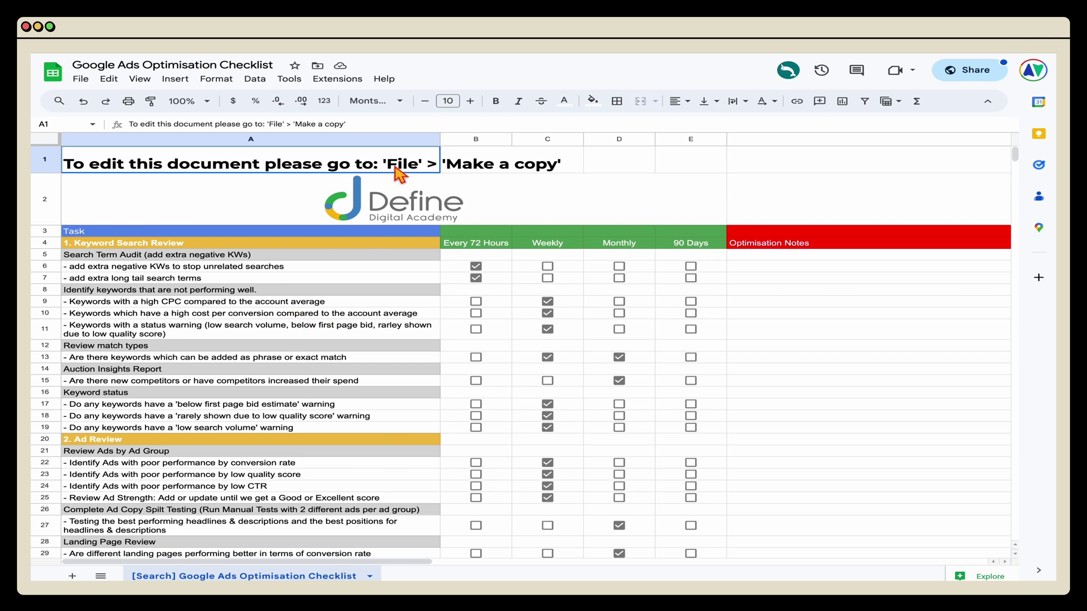
{"action": "left_click", "coordinate": [93, 86]}
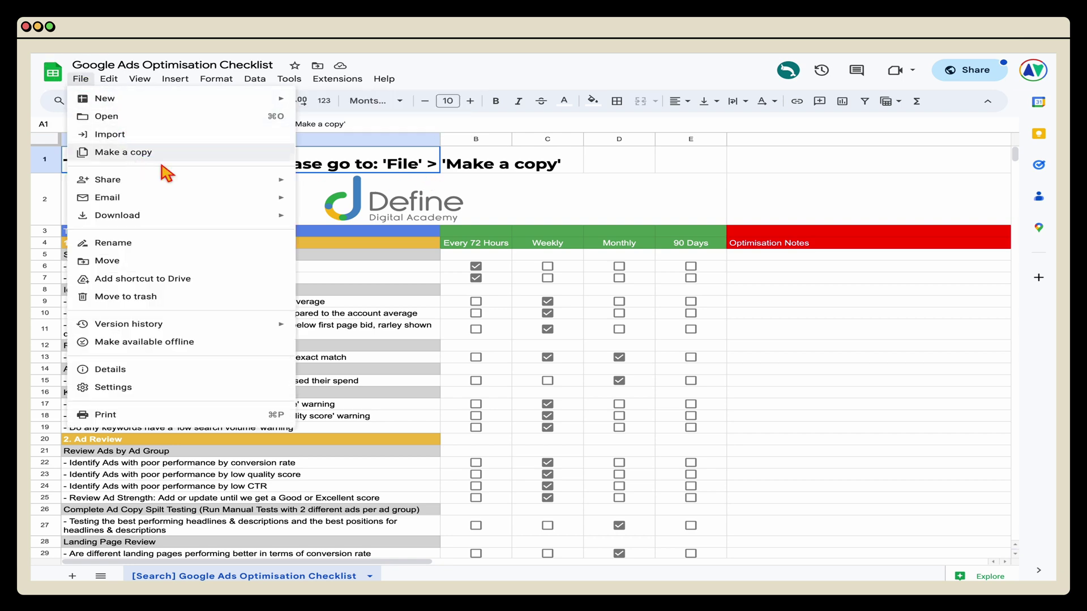
{"action": "left_click", "coordinate": [578, 211]}
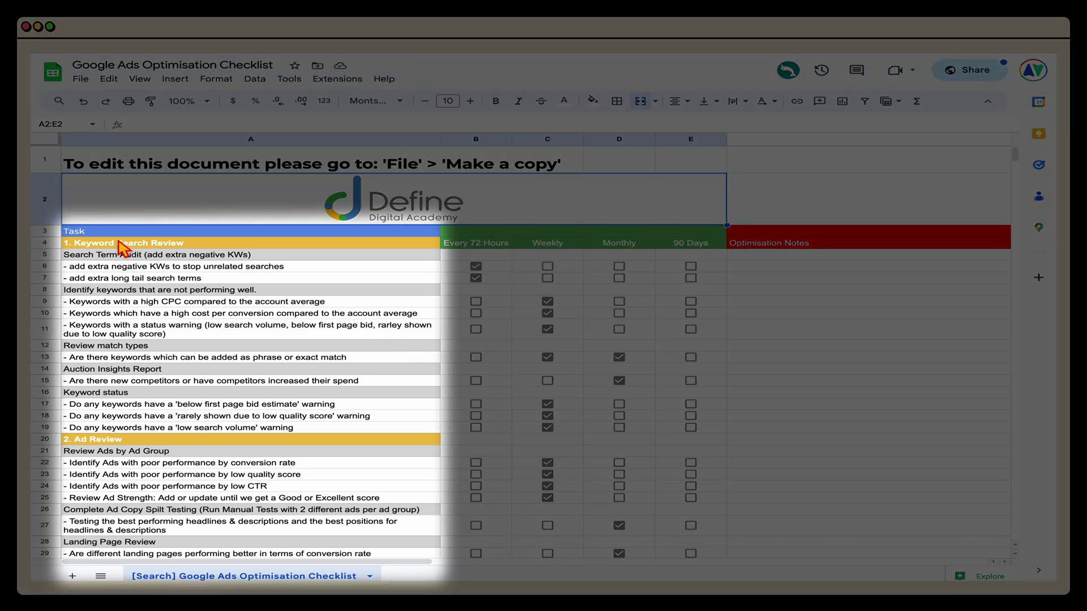
Review the nine task sections of the optimisation checklist, from Keyword Search Review through to Recommendations Tab
{"action": "left_click", "coordinate": [119, 249]}
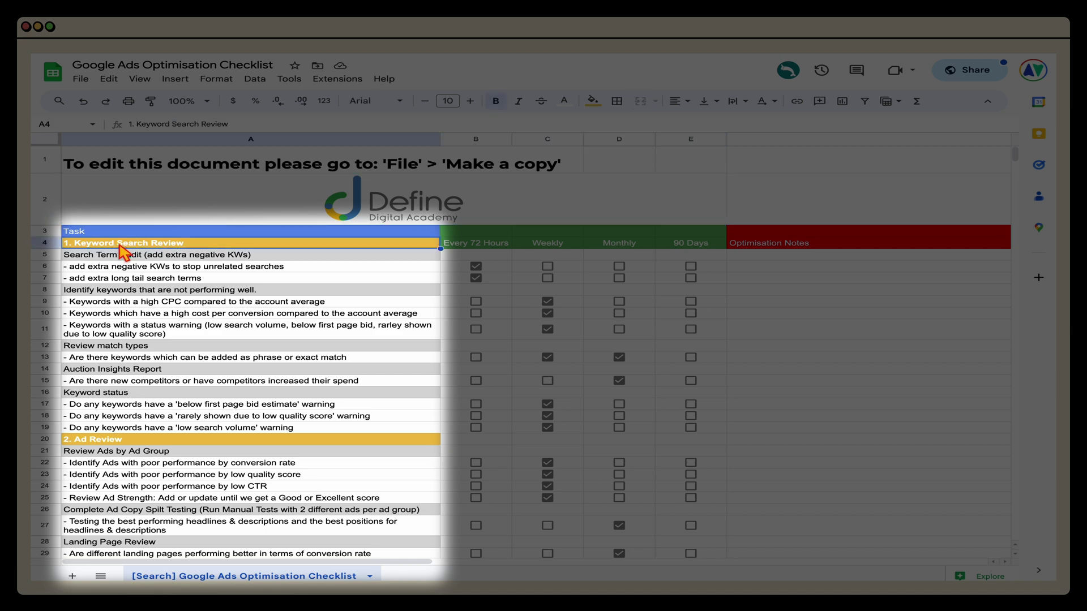
{"action": "left_click", "coordinate": [124, 443]}
{"action": "scroll", "coordinate": [128, 450], "scroll_direction": "down", "scroll_amount": 5}
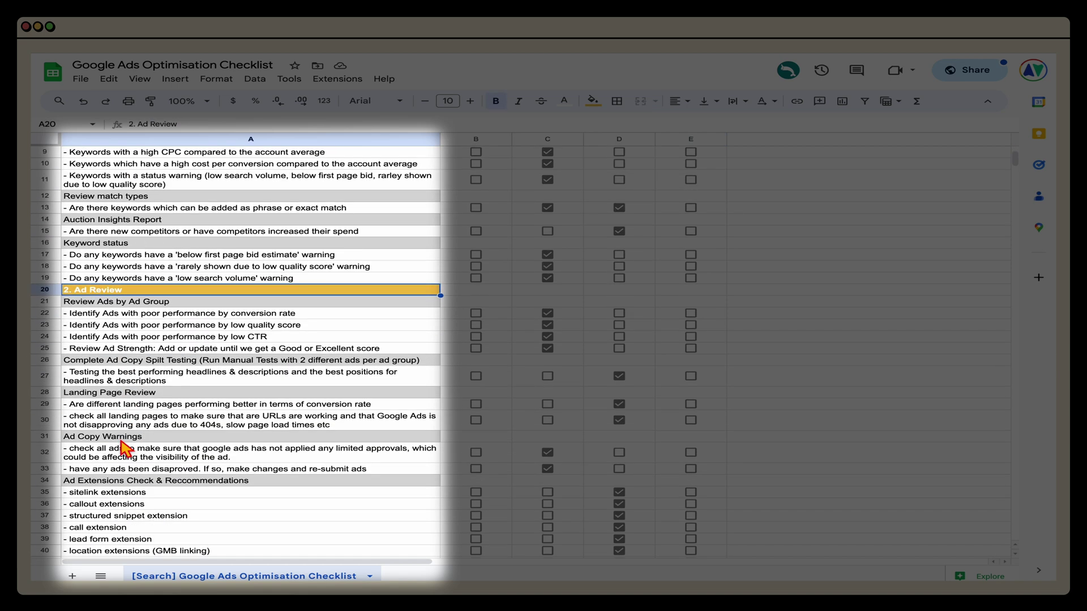
{"action": "left_click", "coordinate": [115, 498]}
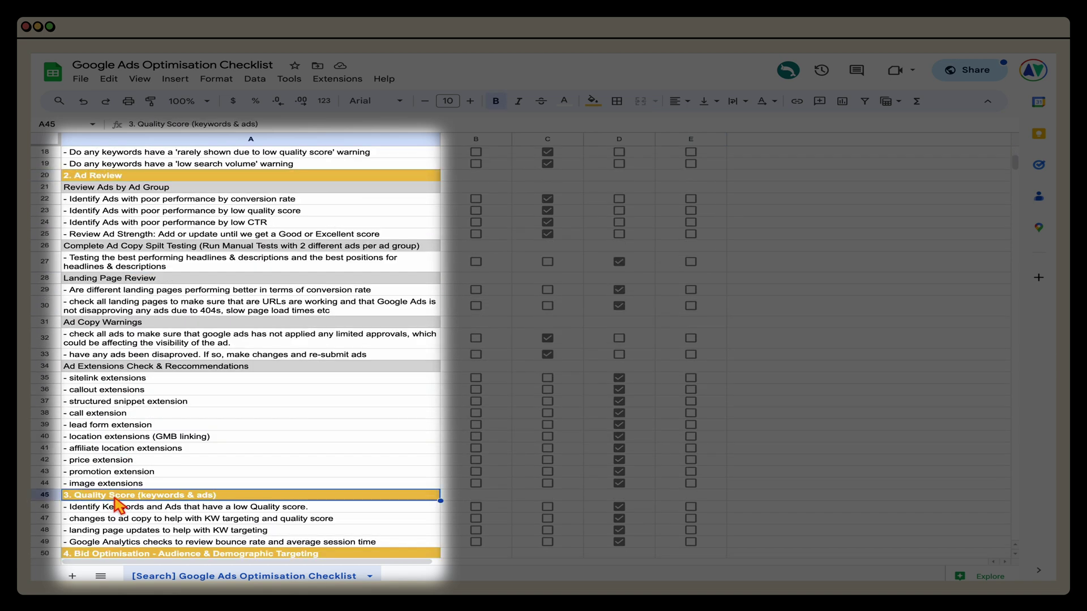
{"action": "scroll", "coordinate": [117, 501], "scroll_direction": "down", "scroll_amount": 2}
{"action": "scroll", "coordinate": [119, 498], "scroll_direction": "down", "scroll_amount": 4}
{"action": "left_click", "coordinate": [128, 478]}
{"action": "left_click", "coordinate": [121, 511]}
{"action": "scroll", "coordinate": [120, 512], "scroll_direction": "down", "scroll_amount": 2}
{"action": "left_click", "coordinate": [127, 480]}
{"action": "left_click", "coordinate": [106, 535]}
{"action": "scroll", "coordinate": [108, 541], "scroll_direction": "down", "scroll_amount": 3}
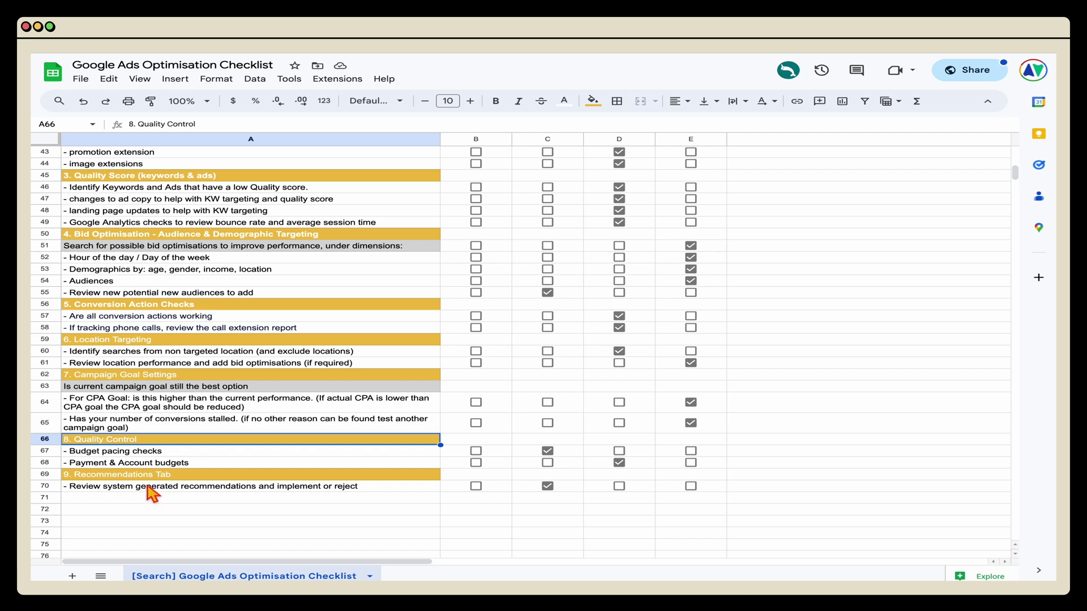
{"action": "left_click", "coordinate": [134, 479]}
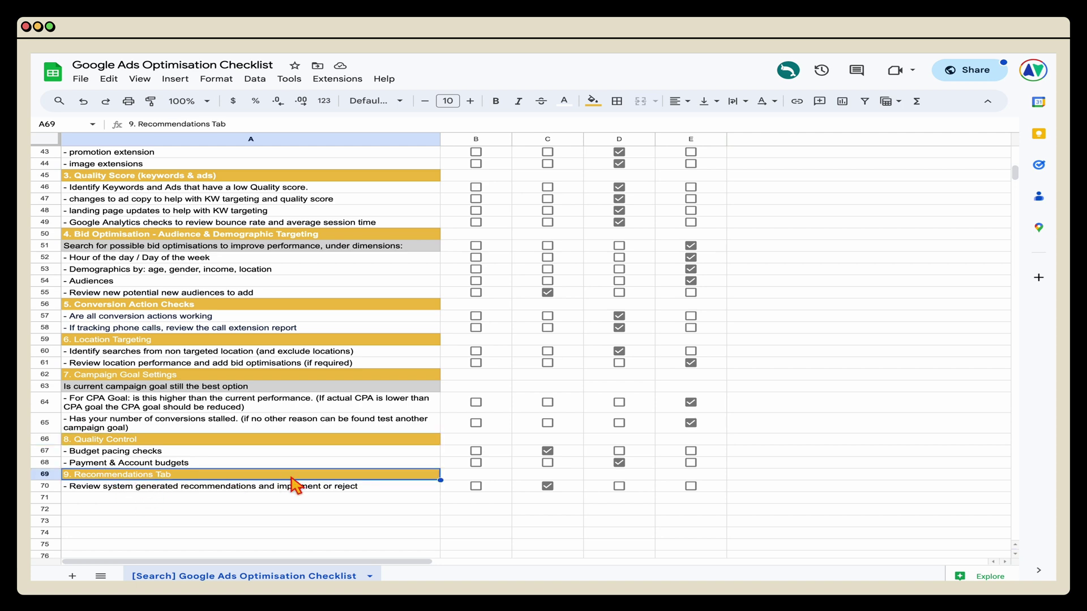
{"action": "scroll", "coordinate": [294, 485], "scroll_direction": "up", "scroll_amount": 10}
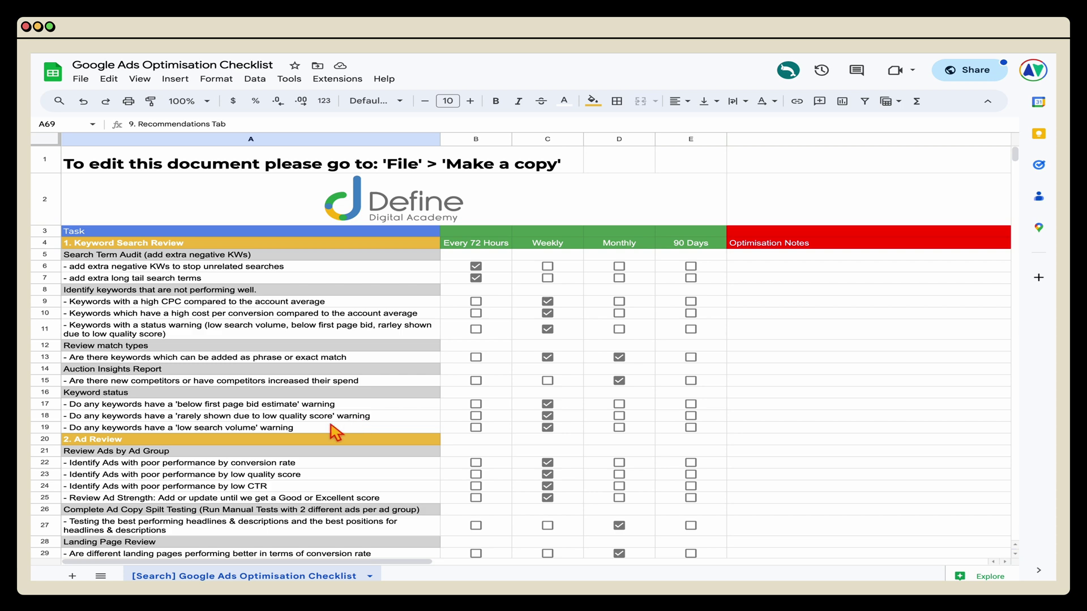
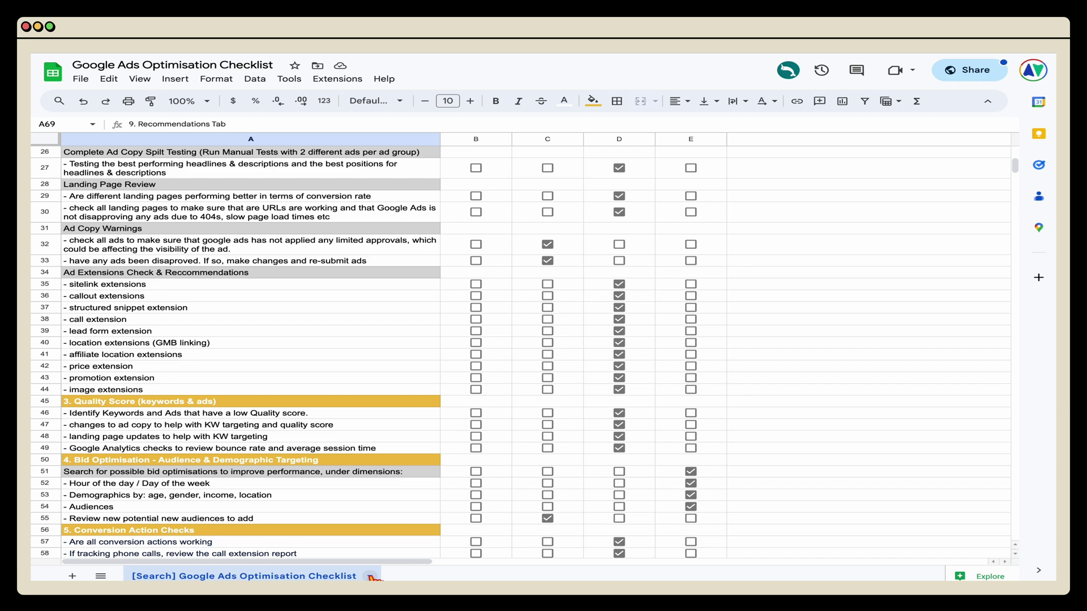
Duplicate the [Search] Google Ads Optimisation Checklist sheet and name the copy "Aug 23 [client name]"
{"action": "left_click", "coordinate": [370, 576]}
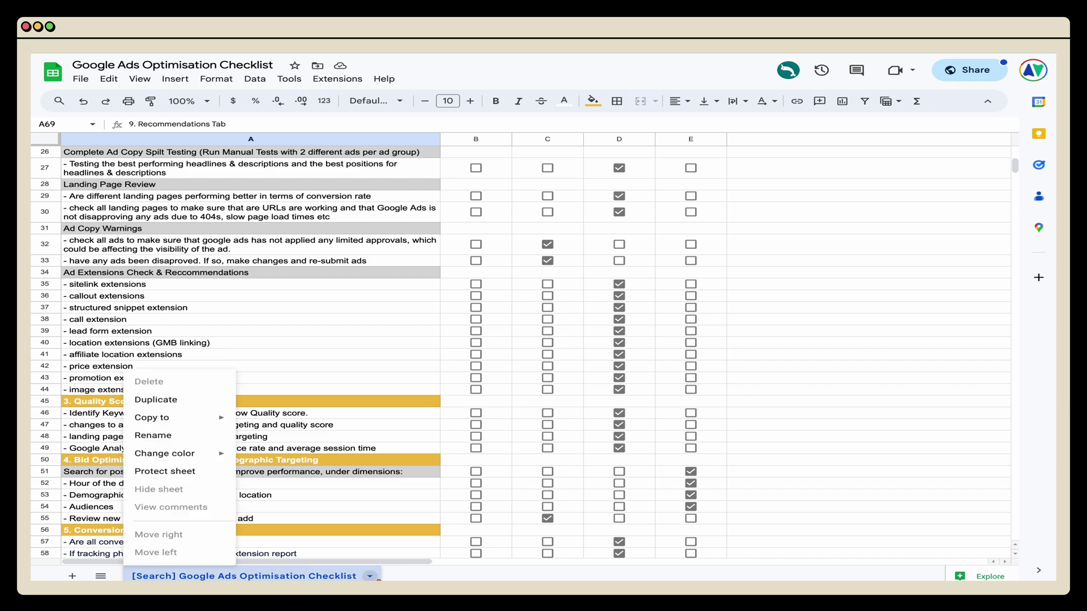
{"action": "left_click", "coordinate": [170, 399]}
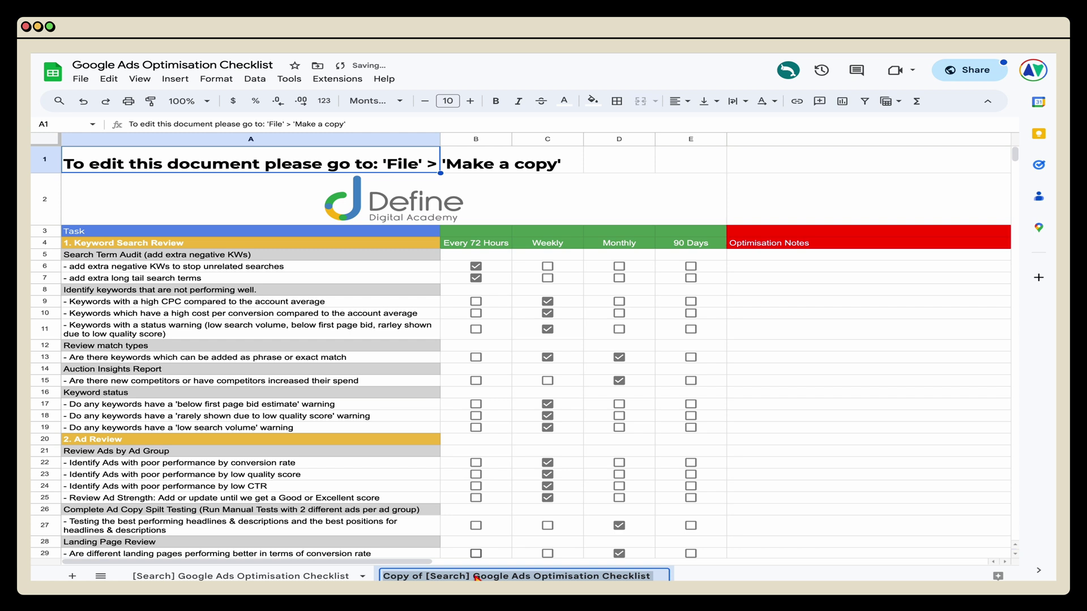
{"action": "type", "text": "Aug 23"}
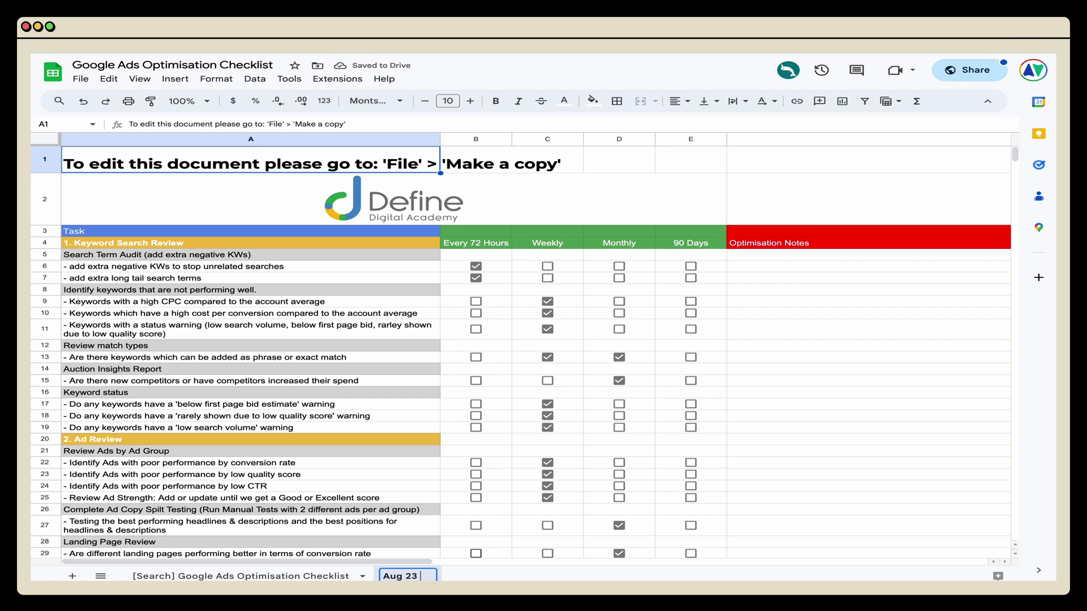
{"action": "type", "text": " [client name]"}
{"action": "key", "text": "Return"}
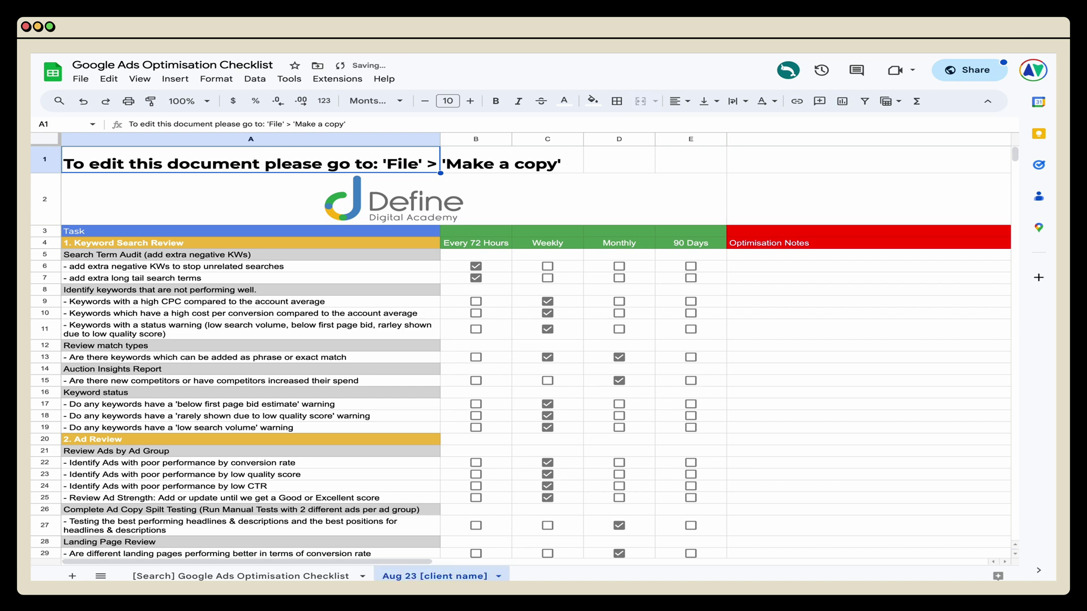
Enter "7th August" as the optimisation note in cell F52, for the "Hour of the day / Day of the week" task
{"action": "left_click", "coordinate": [792, 256]}
{"action": "left_click", "coordinate": [792, 346]}
{"action": "scroll", "coordinate": [777, 439], "scroll_direction": "down", "scroll_amount": 10}
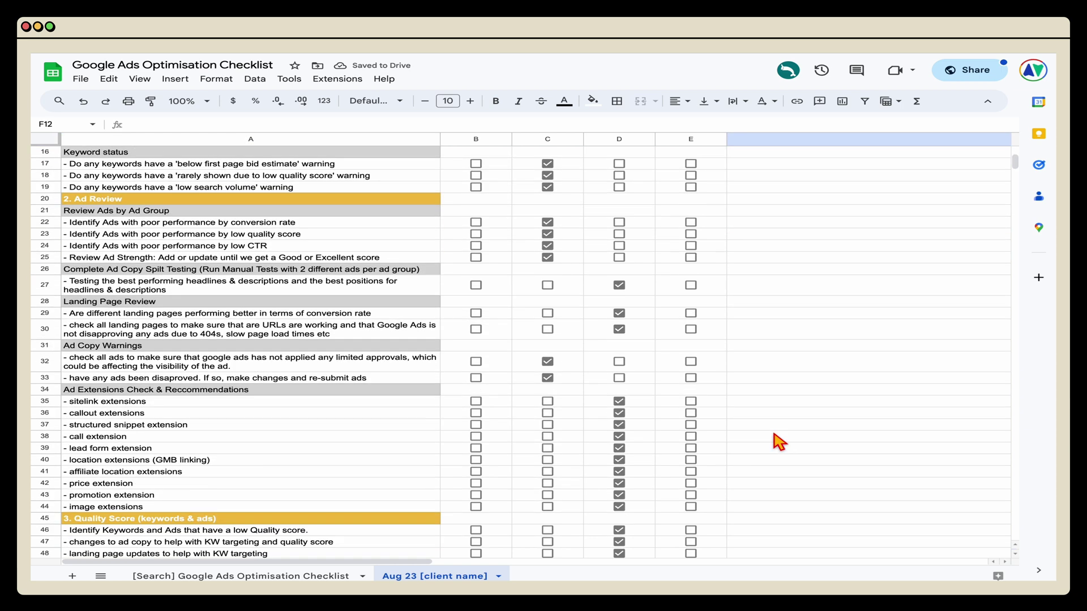
{"action": "left_click", "coordinate": [774, 306]}
{"action": "type", "text": "7th August"}
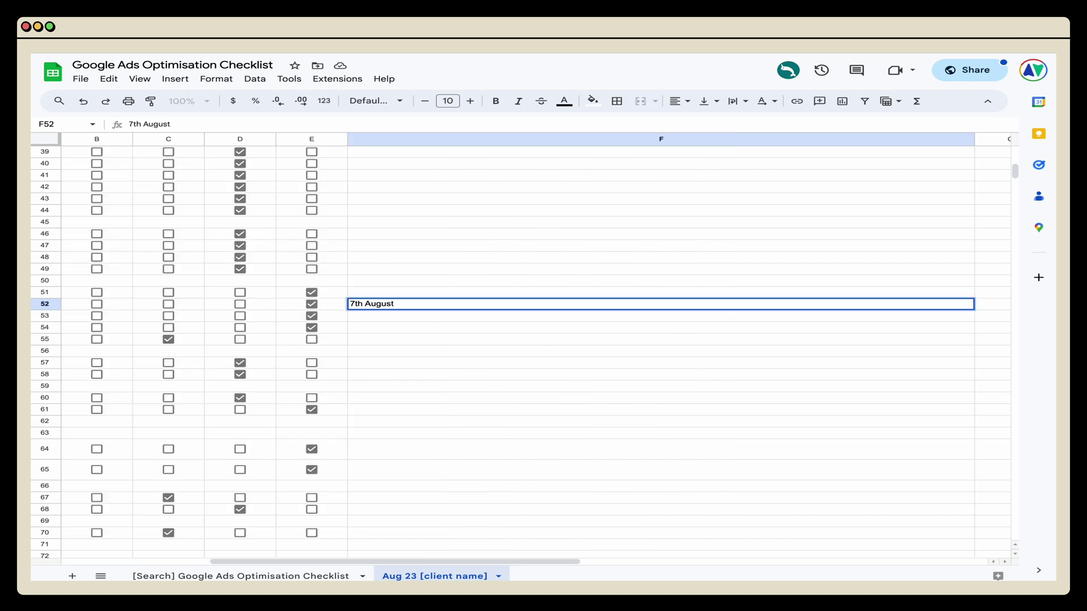
{"action": "key", "text": "Return"}
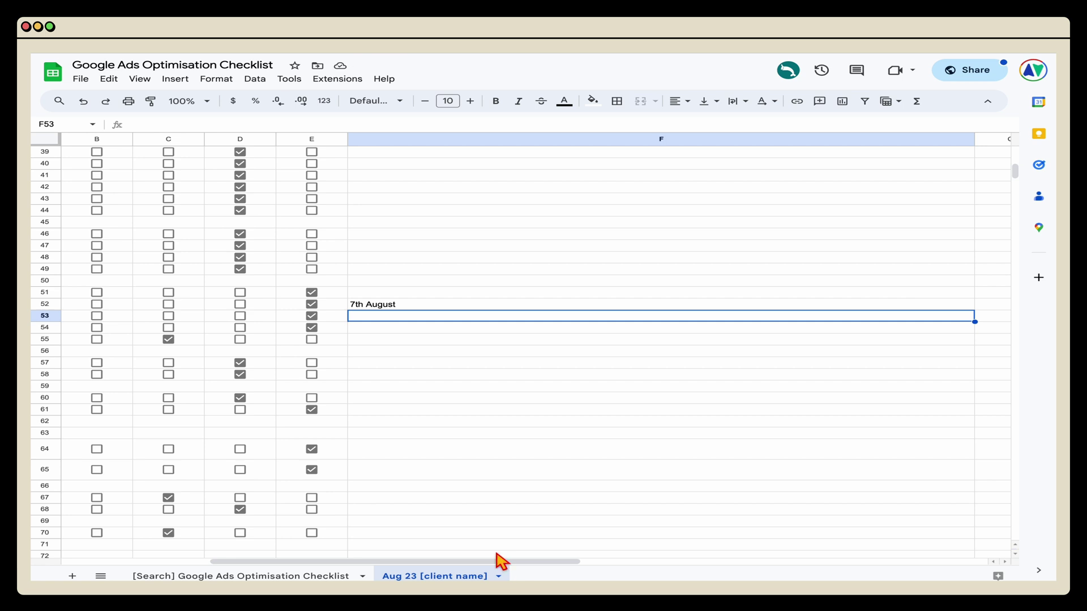
Enter the note "7/8 added 10 negative, 14/8" in cell F6, for the task of adding extra negative keywords
{"action": "scroll", "coordinate": [501, 561], "scroll_direction": "up", "scroll_amount": 3}
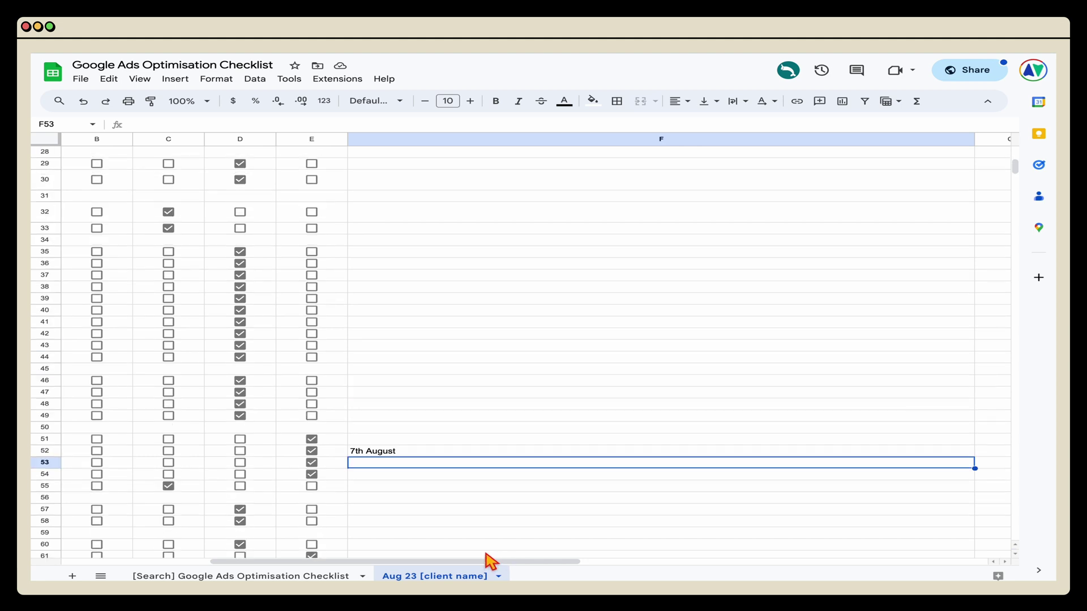
{"action": "scroll", "coordinate": [488, 563], "scroll_direction": "up", "scroll_amount": 15}
{"action": "scroll", "coordinate": [488, 563], "scroll_direction": "left", "scroll_amount": 5}
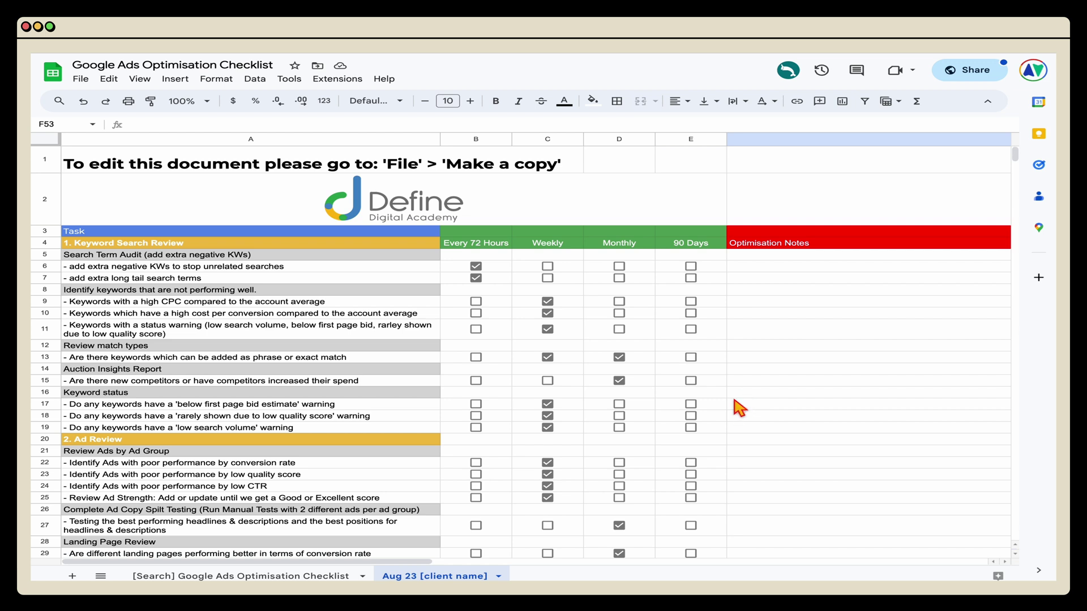
{"action": "left_click", "coordinate": [753, 269]}
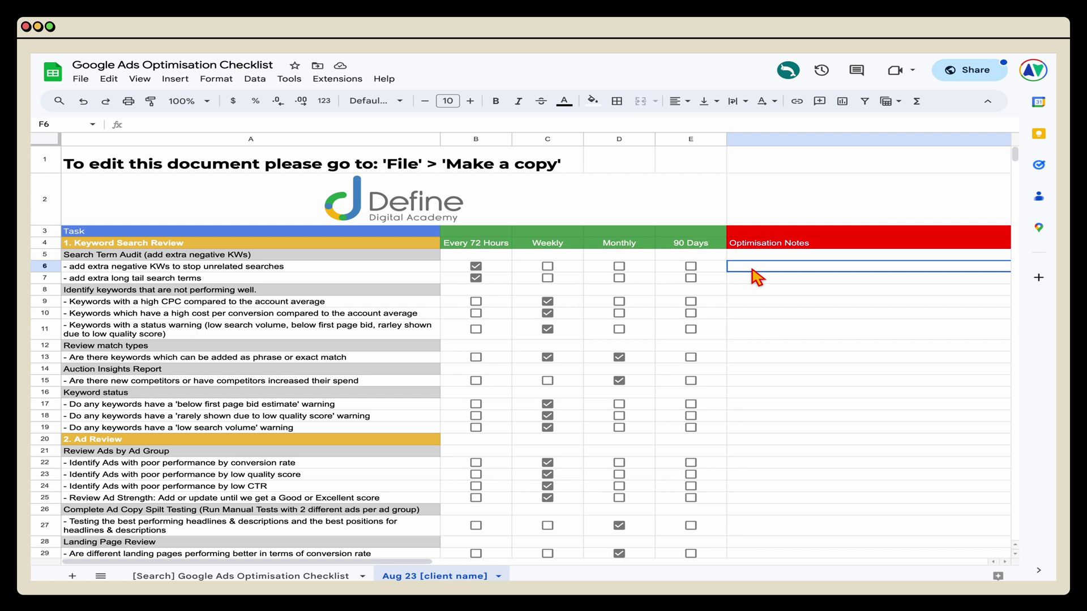
{"action": "type", "text": "7/8 added 10 "}
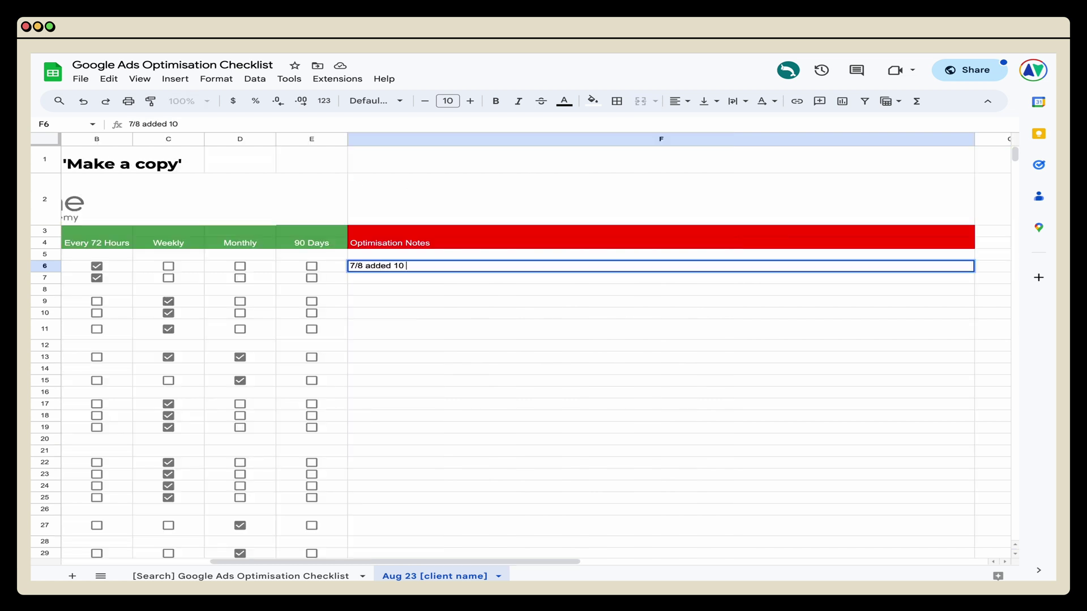
{"action": "type", "text": "negative, 14/8"}
{"action": "left_click", "coordinate": [613, 335]}
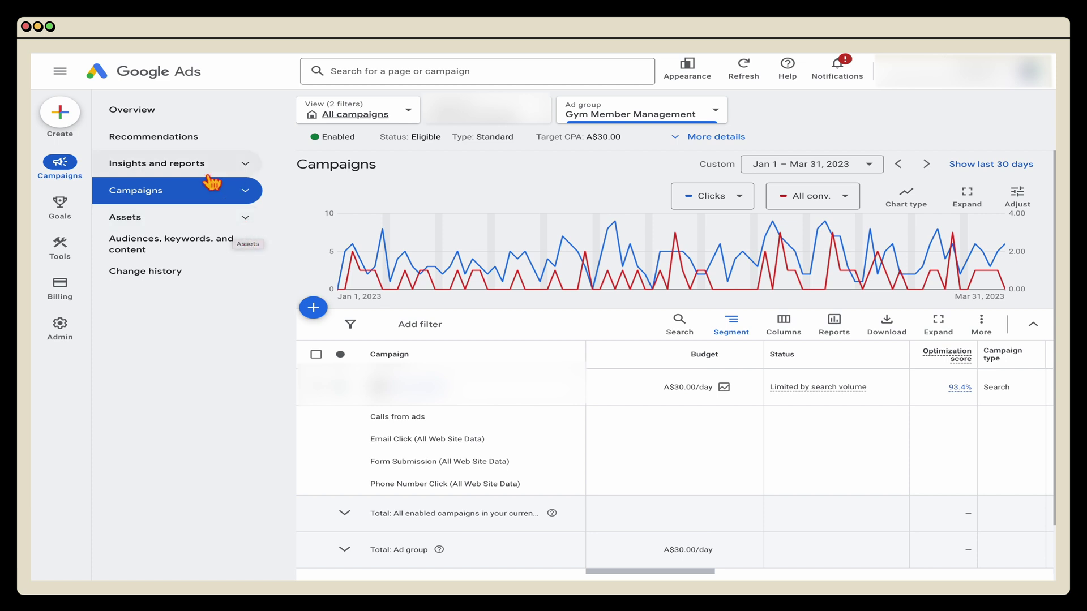
In Google Ads, open the search terms report for the Gym Member Management ad group and expand the audiences, keywords and content pages
{"action": "left_click", "coordinate": [248, 171]}
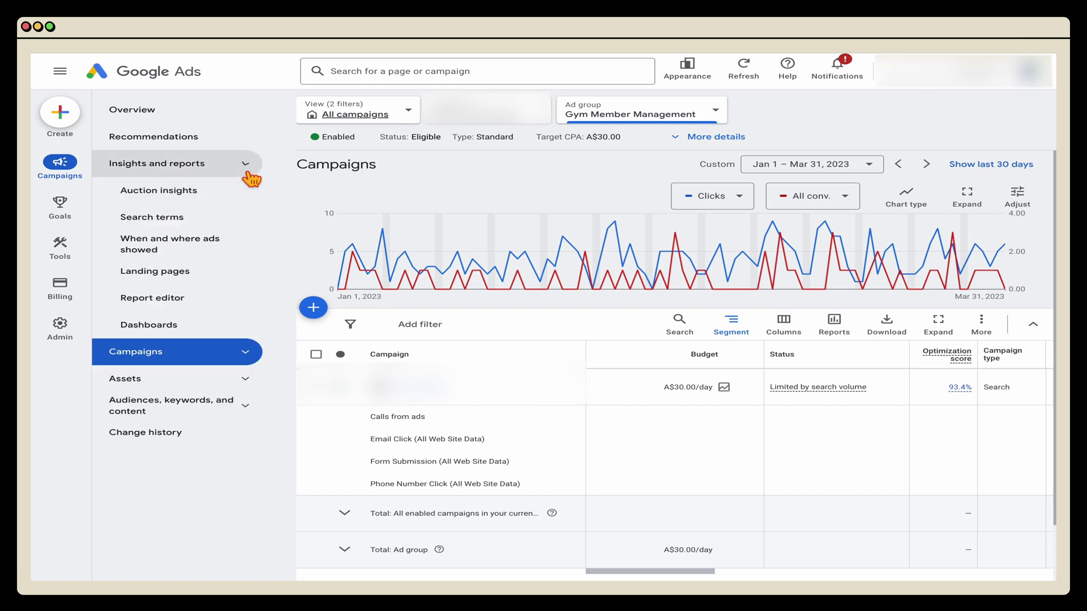
{"action": "left_click", "coordinate": [181, 223]}
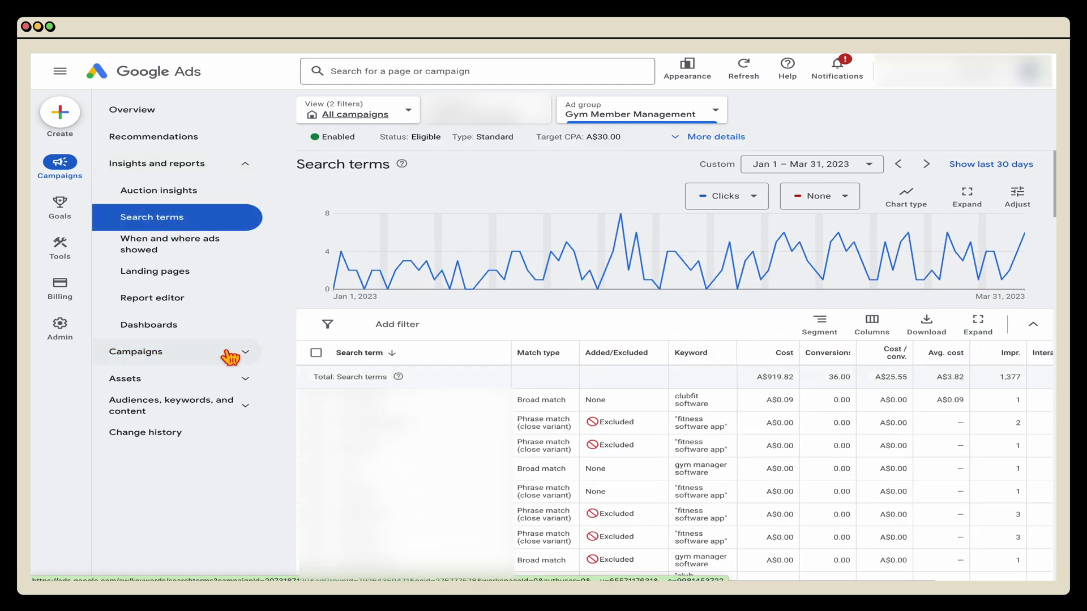
{"action": "left_click", "coordinate": [244, 409]}
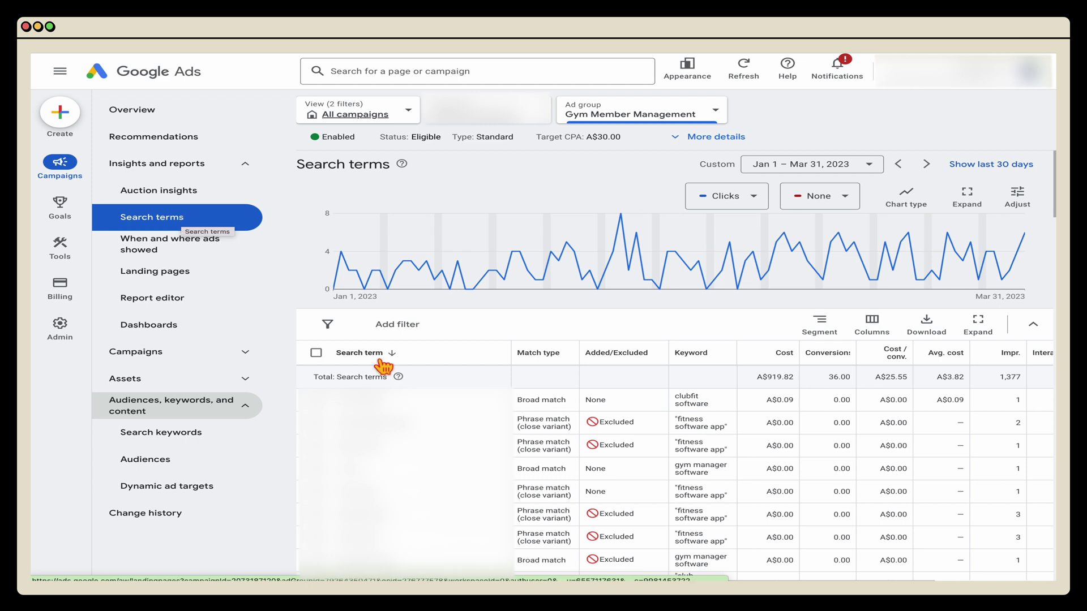
Examine the search terms' match types, added or excluded status, matched keywords, costs and conversion rates
{"action": "scroll", "coordinate": [616, 450], "scroll_direction": "down", "scroll_amount": 1}
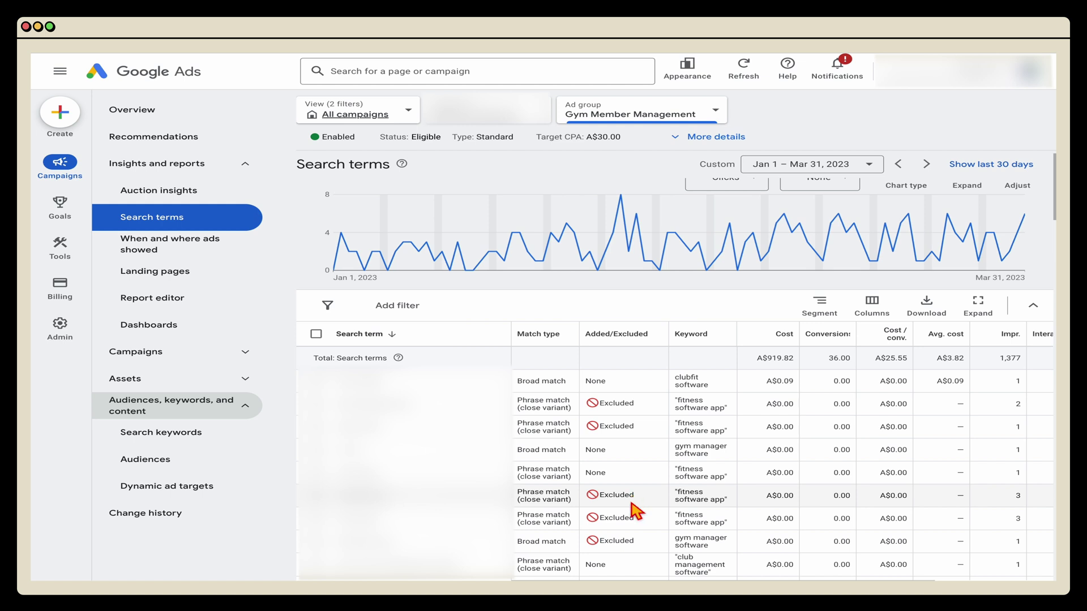
{"action": "scroll", "coordinate": [632, 509], "scroll_direction": "down", "scroll_amount": 1}
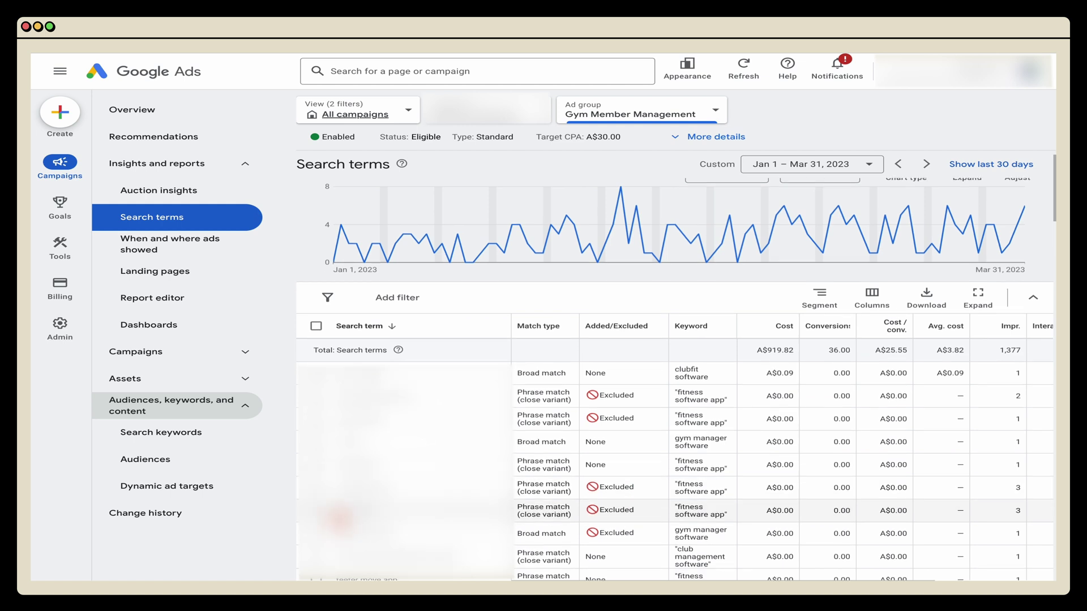
{"action": "scroll", "coordinate": [439, 512], "scroll_direction": "down", "scroll_amount": 4}
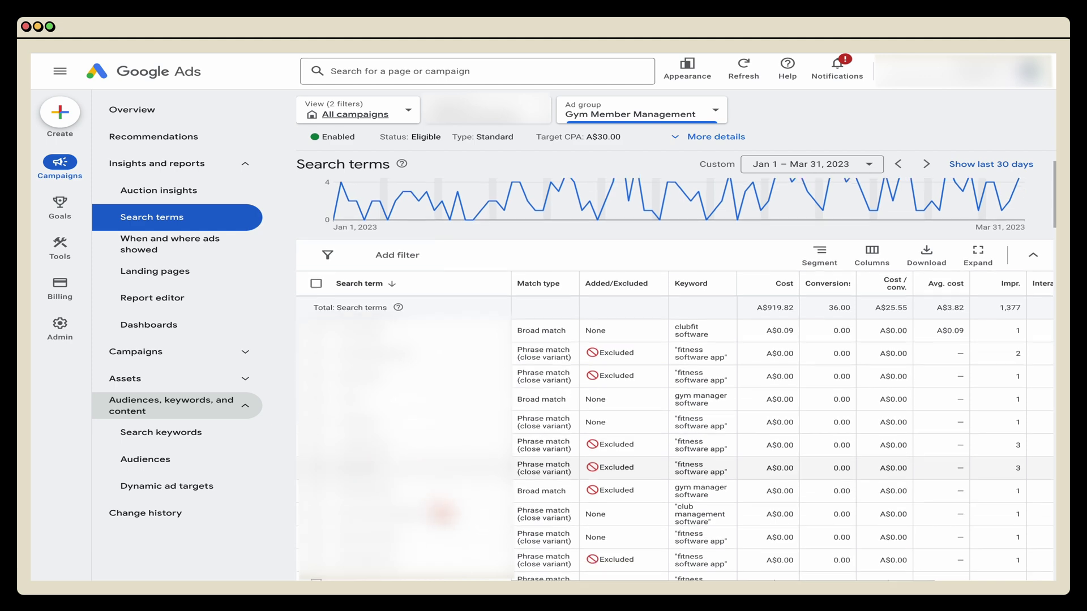
{"action": "scroll", "coordinate": [439, 513], "scroll_direction": "down", "scroll_amount": 10}
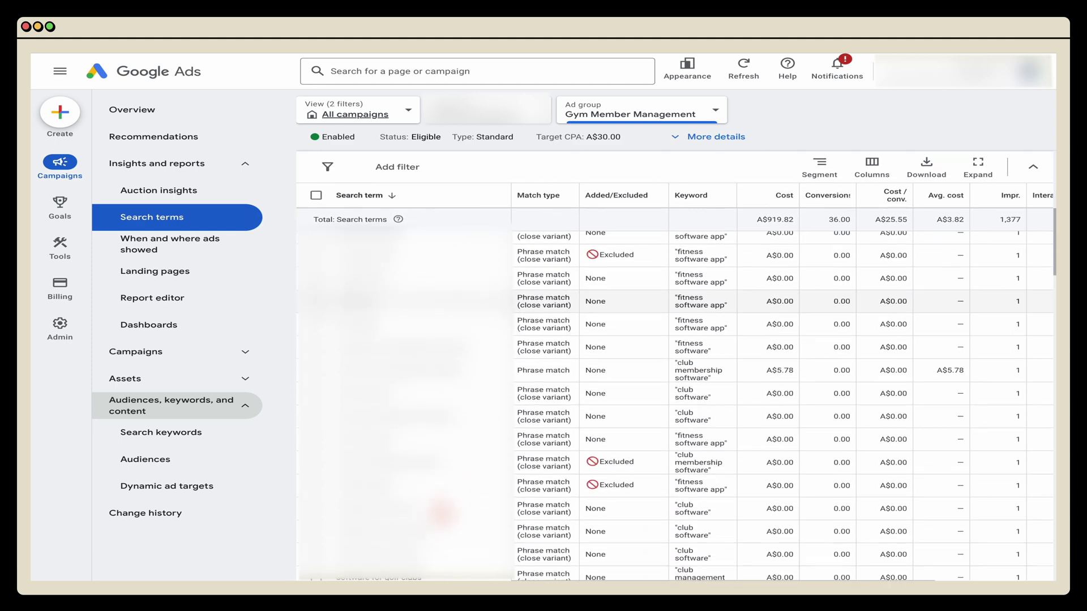
{"action": "scroll", "coordinate": [439, 512], "scroll_direction": "down", "scroll_amount": 10}
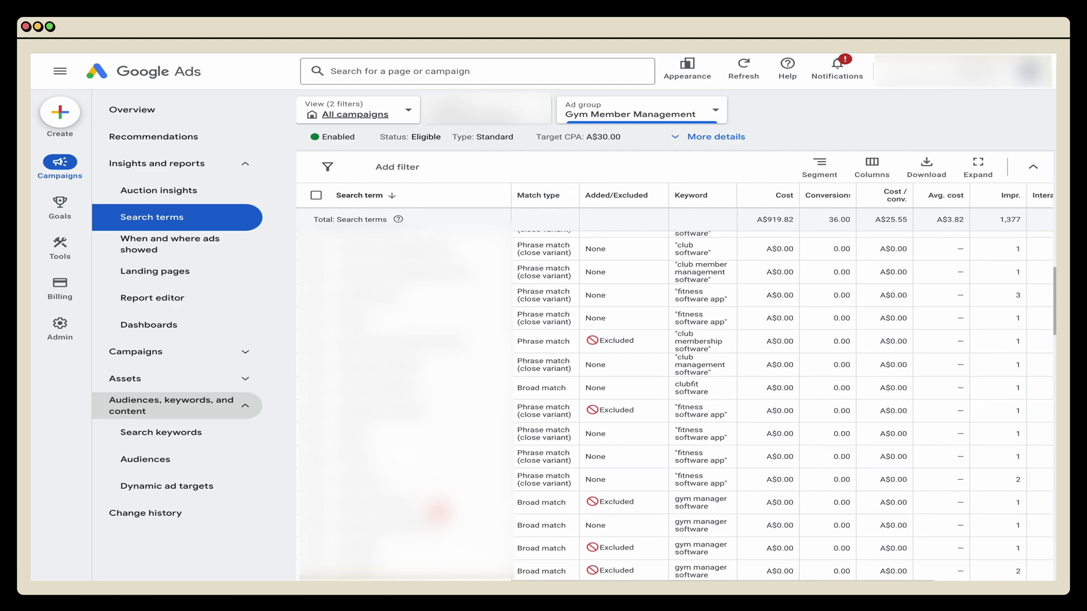
{"action": "scroll", "coordinate": [439, 512], "scroll_direction": "down", "scroll_amount": 10}
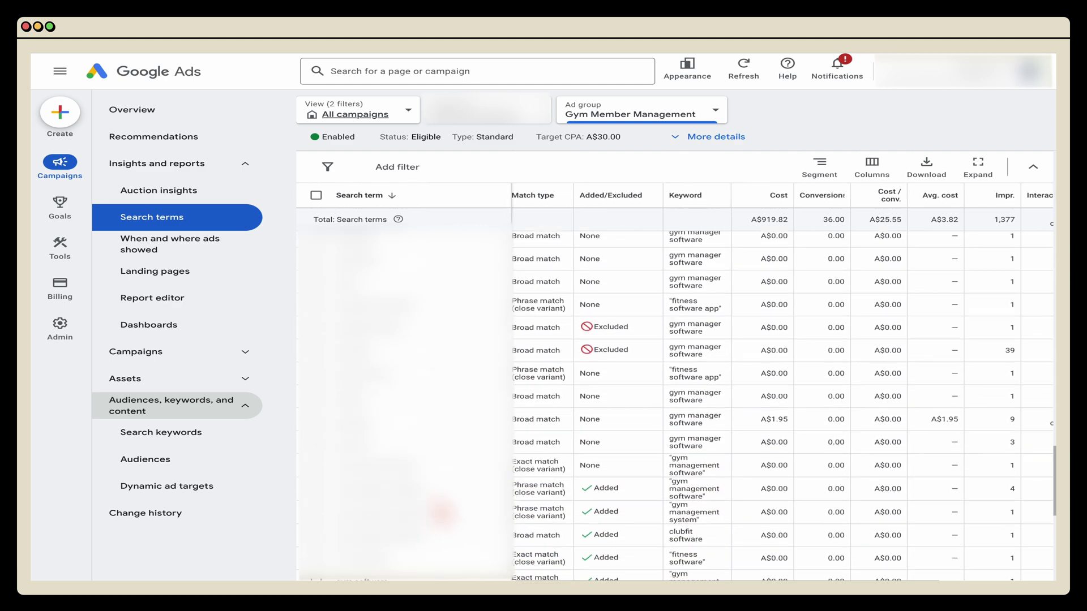
{"action": "scroll", "coordinate": [577, 383], "scroll_direction": "down", "scroll_amount": 2}
{"action": "scroll", "coordinate": [577, 383], "scroll_direction": "right", "scroll_amount": 3}
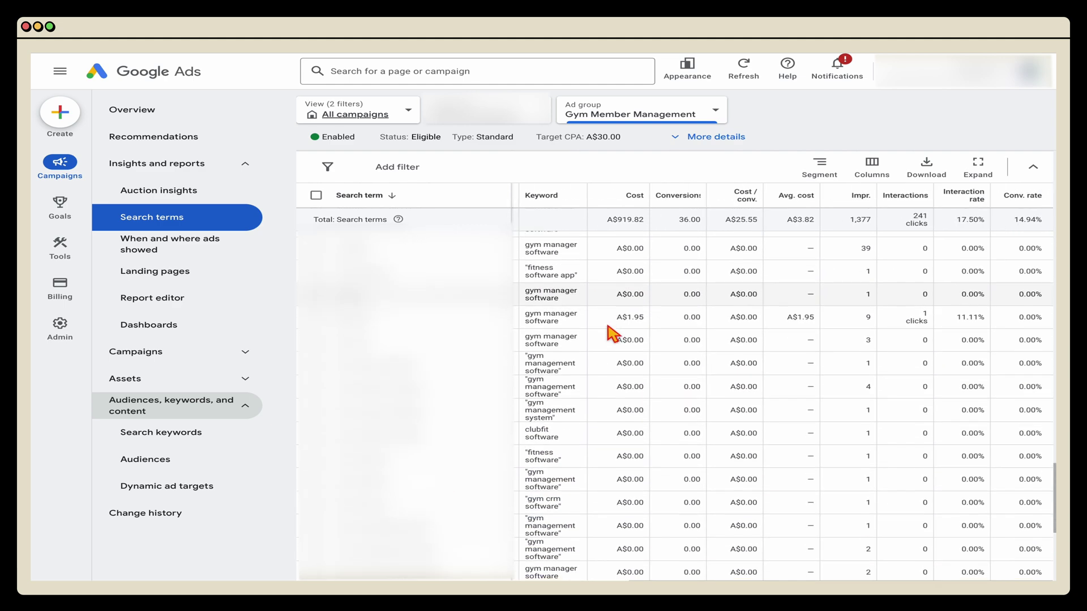
{"action": "scroll", "coordinate": [612, 332], "scroll_direction": "left", "scroll_amount": 3}
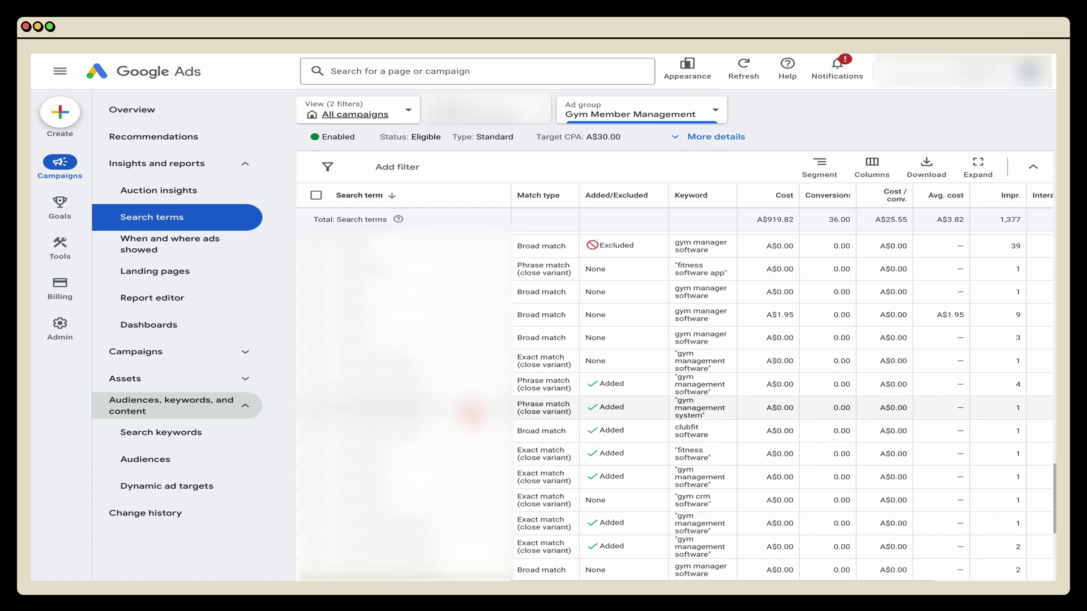
Select an added phrase-match search term for "gym management software" to view its keyword actions, clear the selection, and check the surrounding terms
{"action": "left_click", "coordinate": [318, 385]}
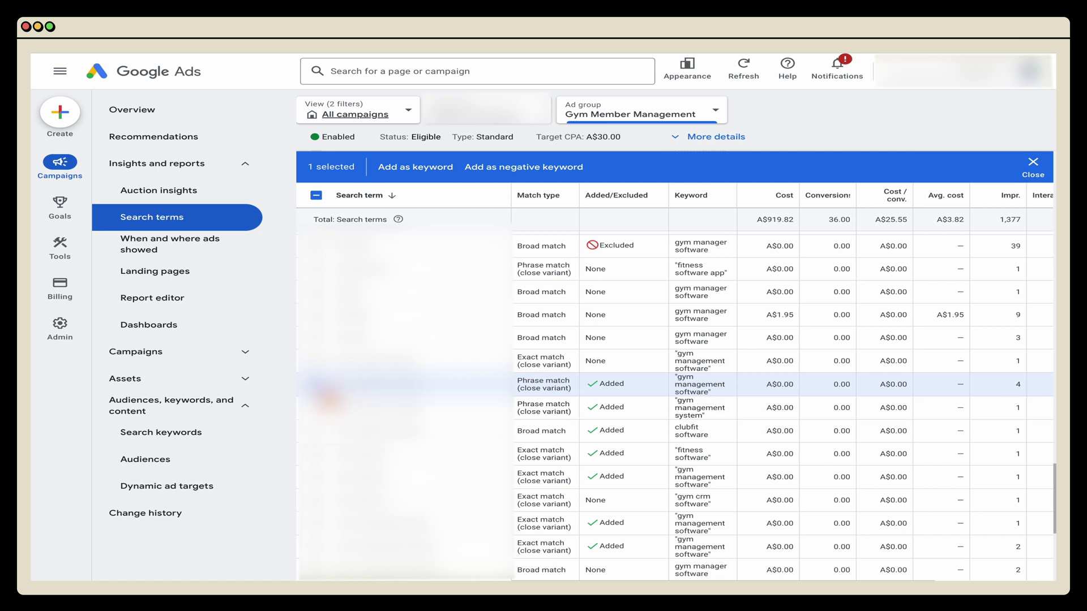
{"action": "left_click", "coordinate": [319, 391]}
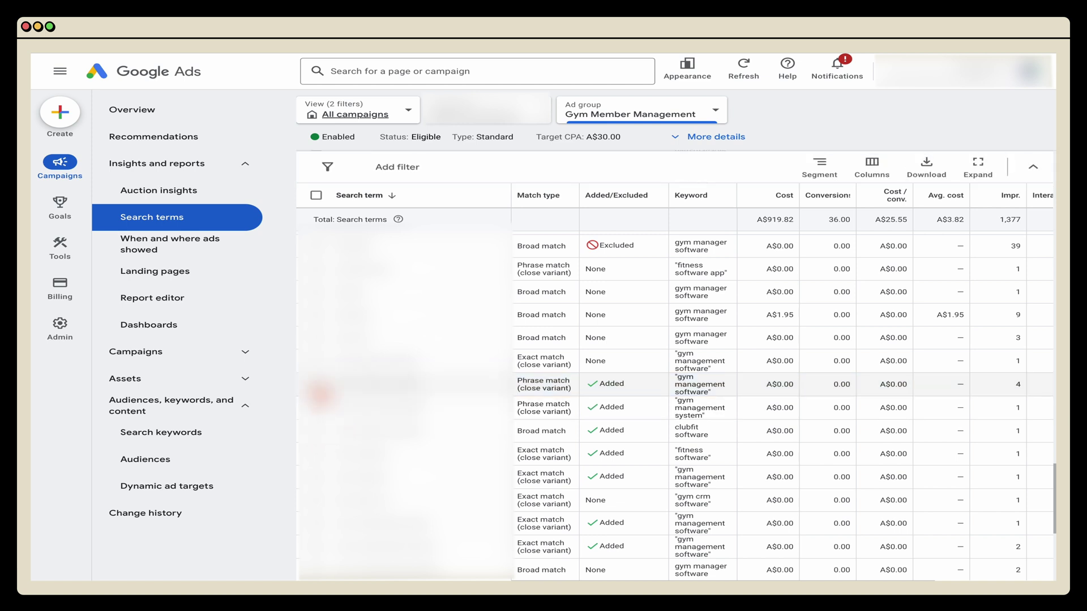
{"action": "scroll", "coordinate": [320, 393], "scroll_direction": "down", "scroll_amount": 1}
{"action": "scroll", "coordinate": [323, 392], "scroll_direction": "up", "scroll_amount": 5}
{"action": "scroll", "coordinate": [326, 392], "scroll_direction": "down", "scroll_amount": 3}
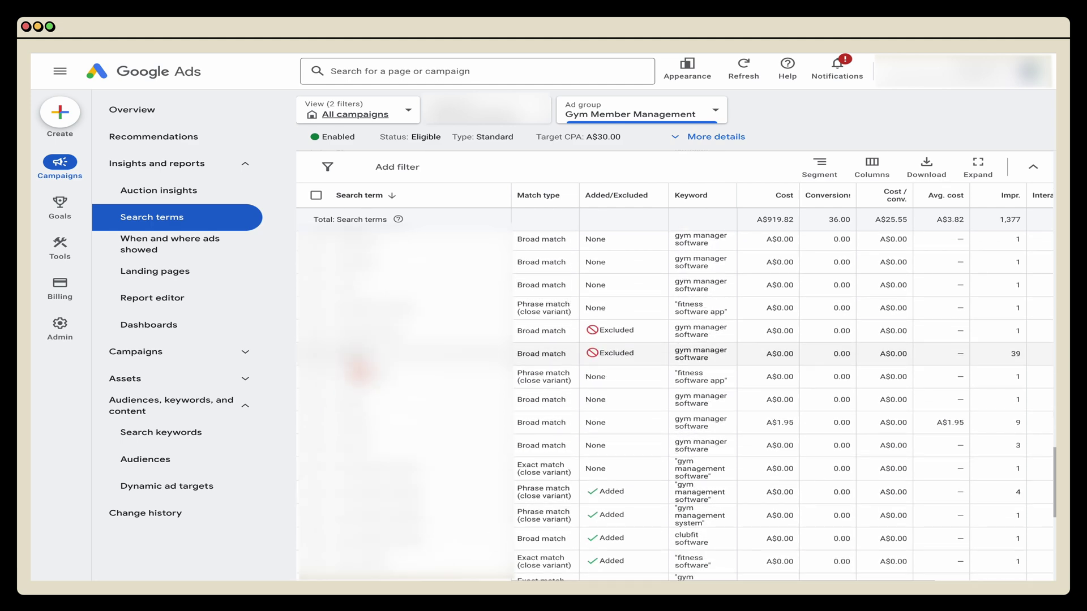
Select a phrase-match search term not yet added to view its keyword actions, clear it, and select an added "gym management software" term instead
{"action": "left_click", "coordinate": [323, 378]}
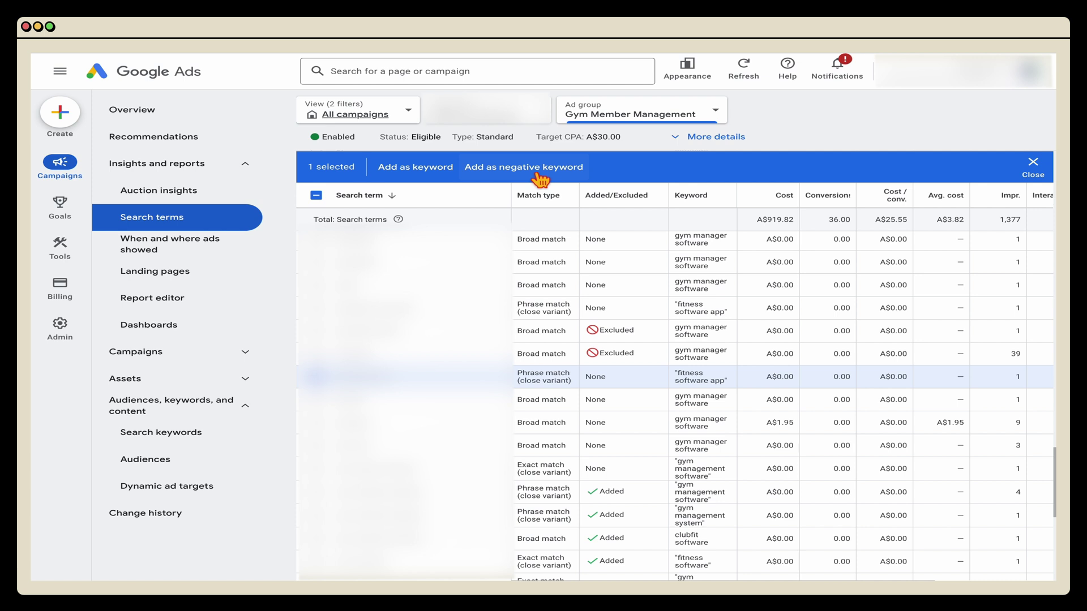
{"action": "left_click", "coordinate": [318, 380]}
{"action": "left_click", "coordinate": [320, 493]}
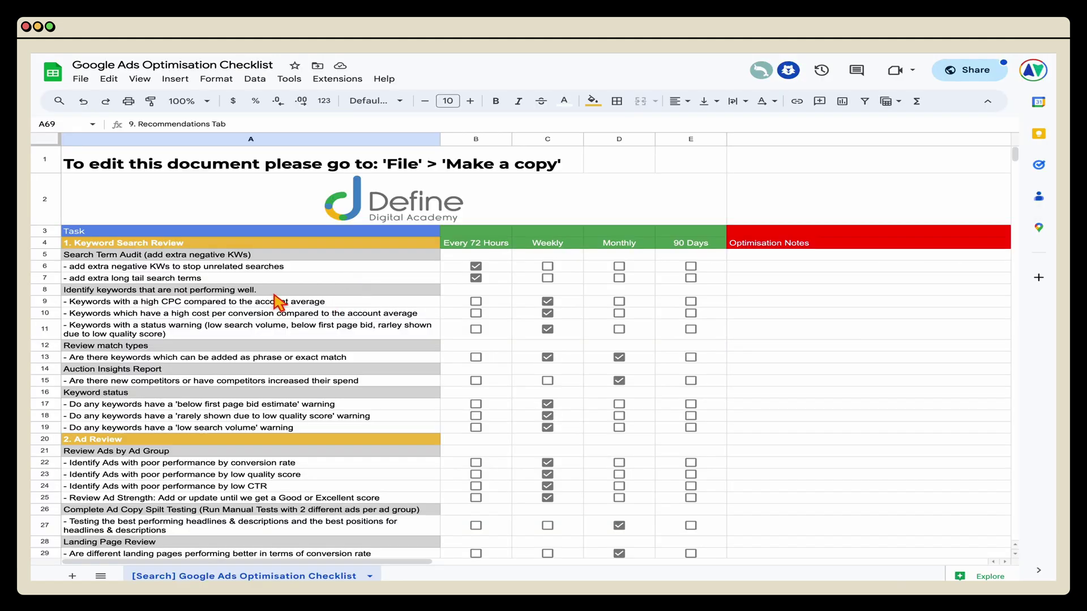
Review the checklist's keyword and ad tasks, then open the ad group's search keywords report in Google Ads
{"action": "scroll", "coordinate": [281, 301], "scroll_direction": "down", "scroll_amount": 9}
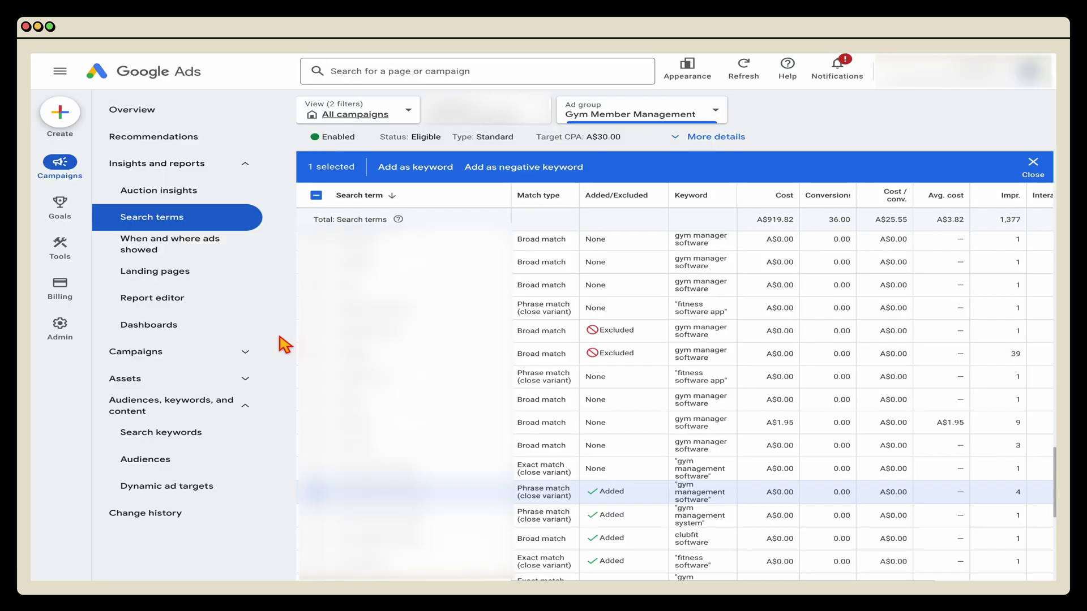
{"action": "left_click", "coordinate": [195, 443]}
{"action": "scroll", "coordinate": [679, 447], "scroll_direction": "right", "scroll_amount": 5}
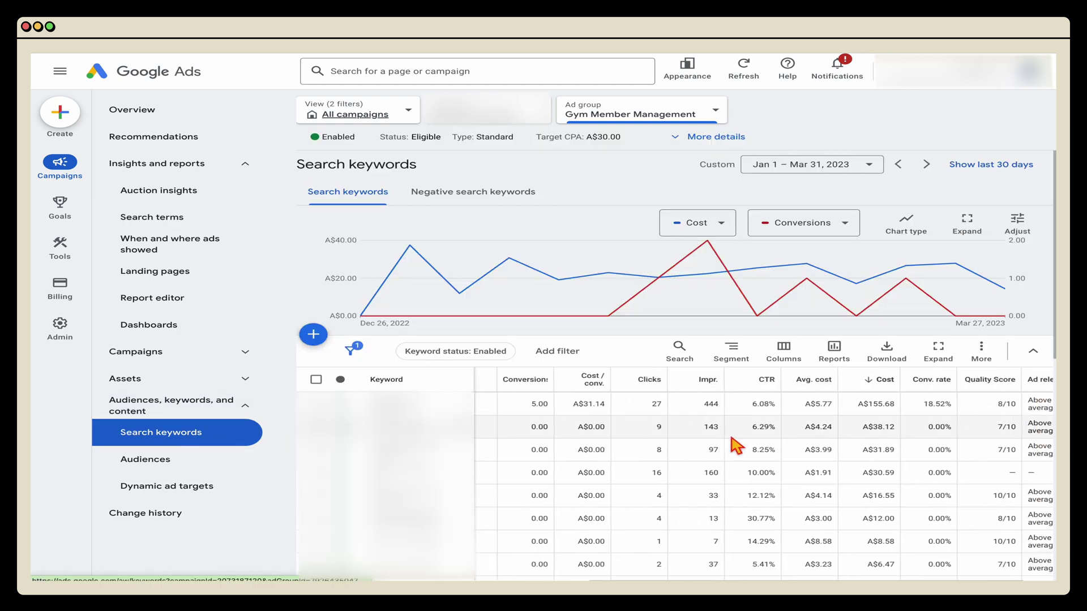
Search the keyword table's available columns for "qua", find Quality Score, and apply the column set with it enabled
{"action": "left_click", "coordinate": [784, 357]}
{"action": "left_click", "coordinate": [783, 382]}
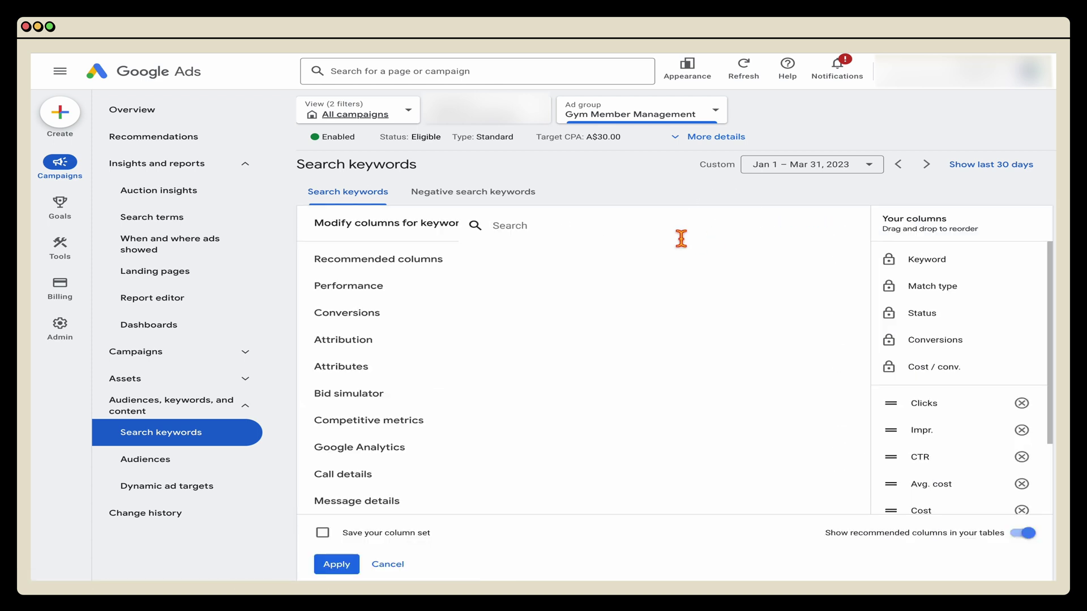
{"action": "left_click", "coordinate": [680, 237]}
{"action": "type", "text": "qua"}
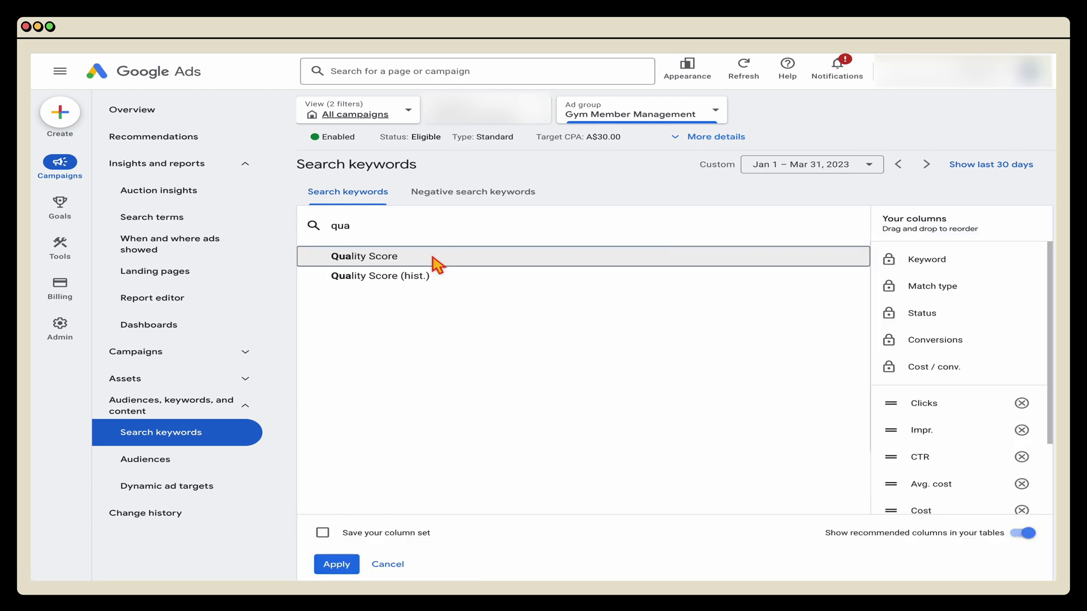
{"action": "left_click", "coordinate": [438, 263]}
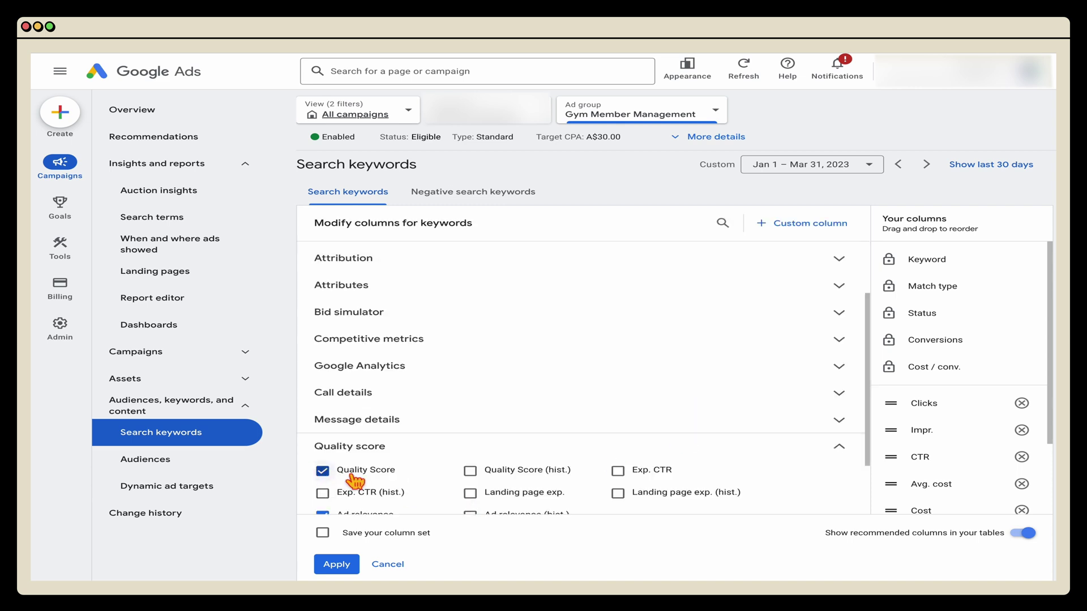
{"action": "left_click", "coordinate": [340, 565]}
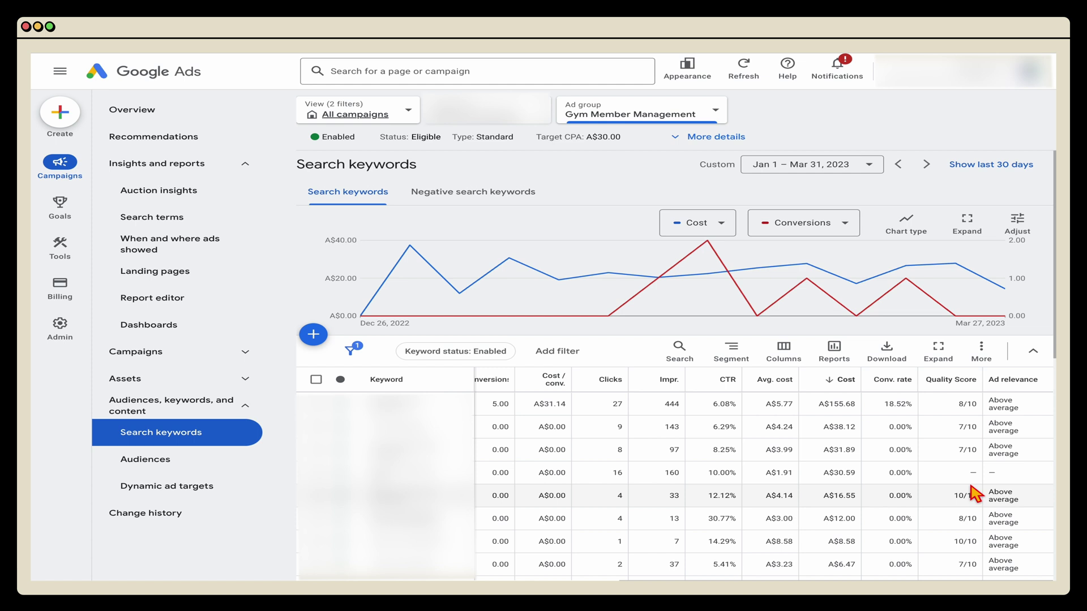
Examine the keywords' quality scores alongside their conversions, clicks, CTR and costs, picking out the score of 5/10
{"action": "scroll", "coordinate": [975, 493], "scroll_direction": "down", "scroll_amount": 2}
{"action": "left_click_drag", "start_coordinate": [960, 490], "coordinate": [981, 501]}
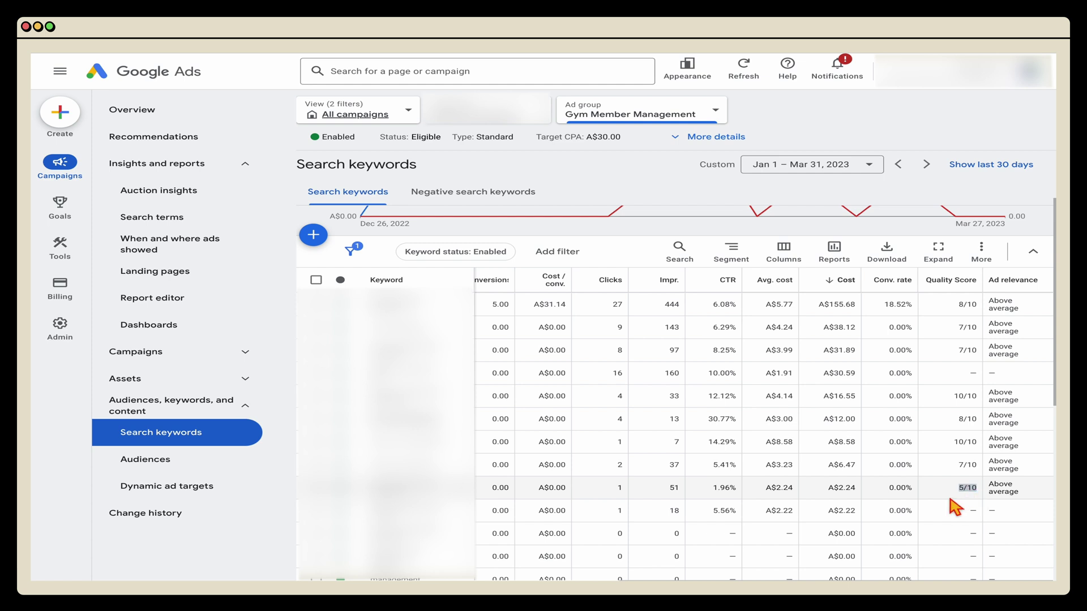
{"action": "scroll", "coordinate": [828, 489], "scroll_direction": "left", "scroll_amount": 2}
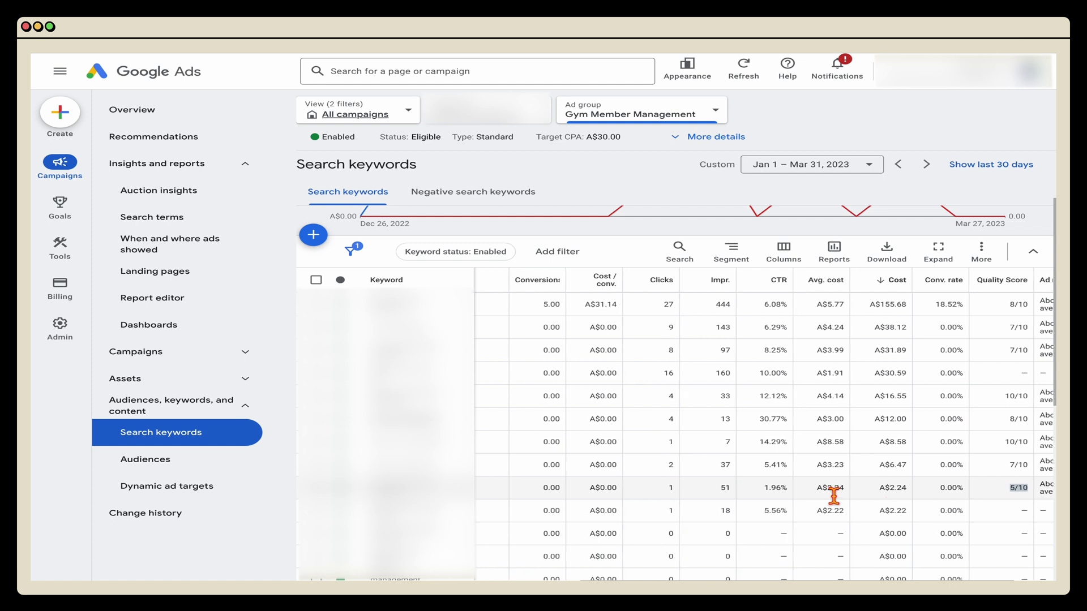
{"action": "scroll", "coordinate": [656, 399], "scroll_direction": "up", "scroll_amount": 2}
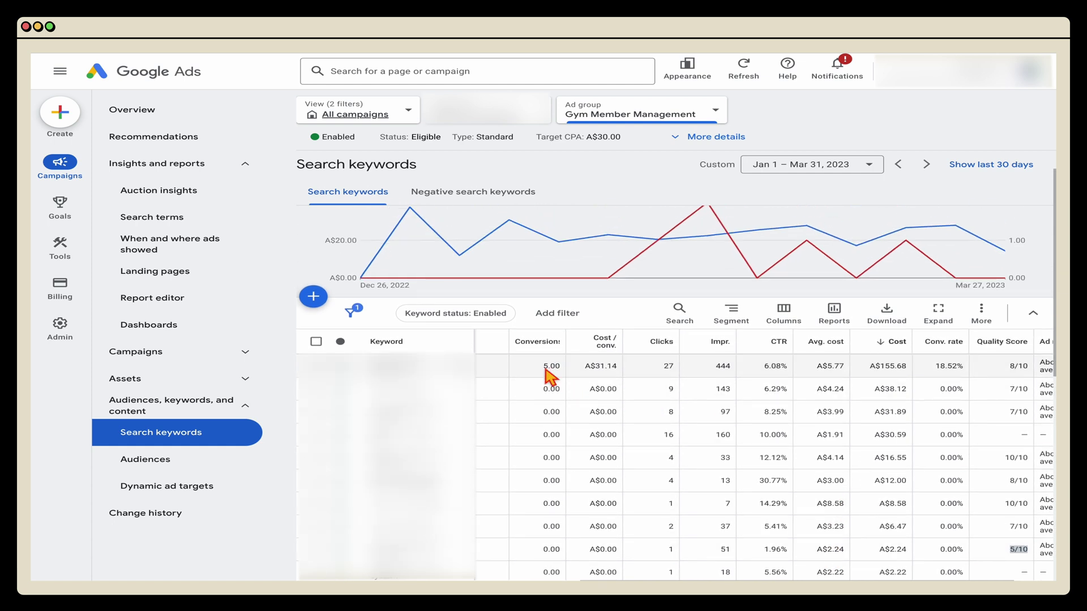
{"action": "scroll", "coordinate": [808, 487], "scroll_direction": "down", "scroll_amount": 1}
{"action": "scroll", "coordinate": [804, 480], "scroll_direction": "down", "scroll_amount": 1}
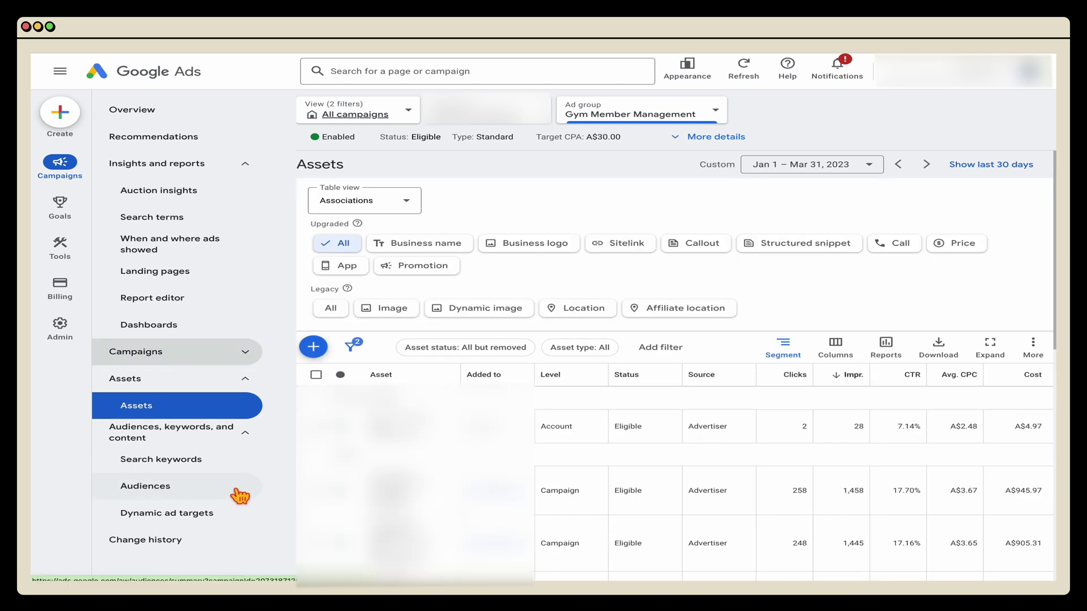
Open the ads report for the Gym Member Management ad group and filter it to enabled ads only
{"action": "left_click", "coordinate": [250, 361]}
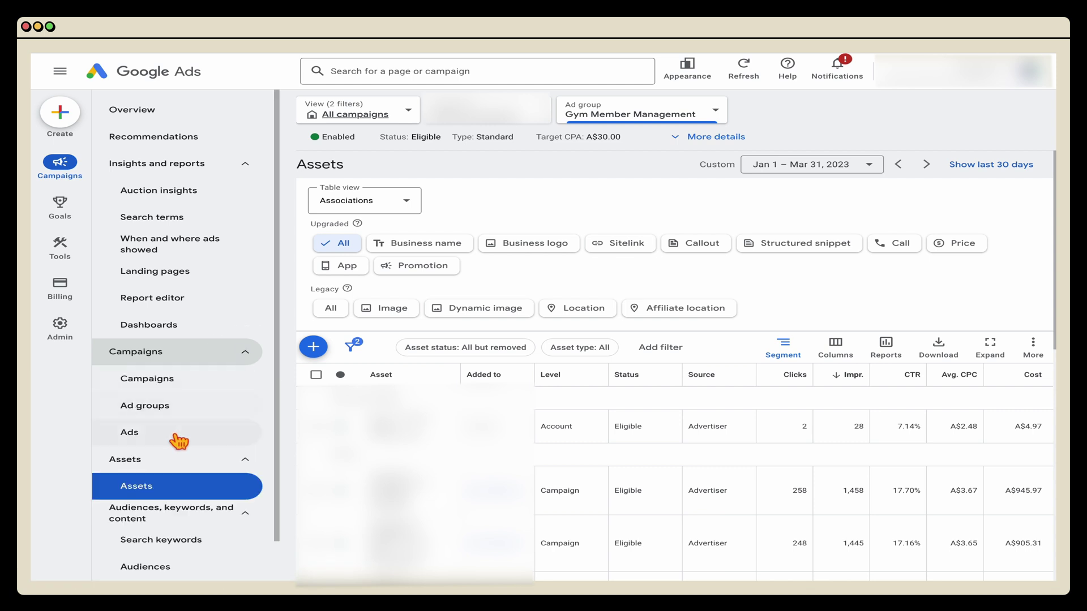
{"action": "left_click", "coordinate": [139, 440]}
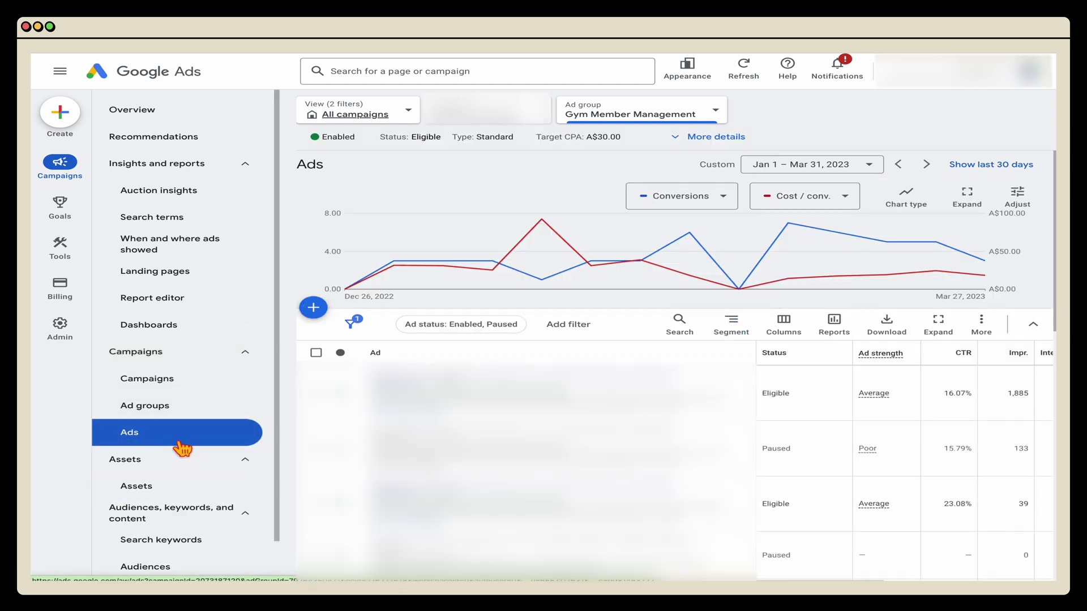
{"action": "left_click", "coordinate": [531, 121]}
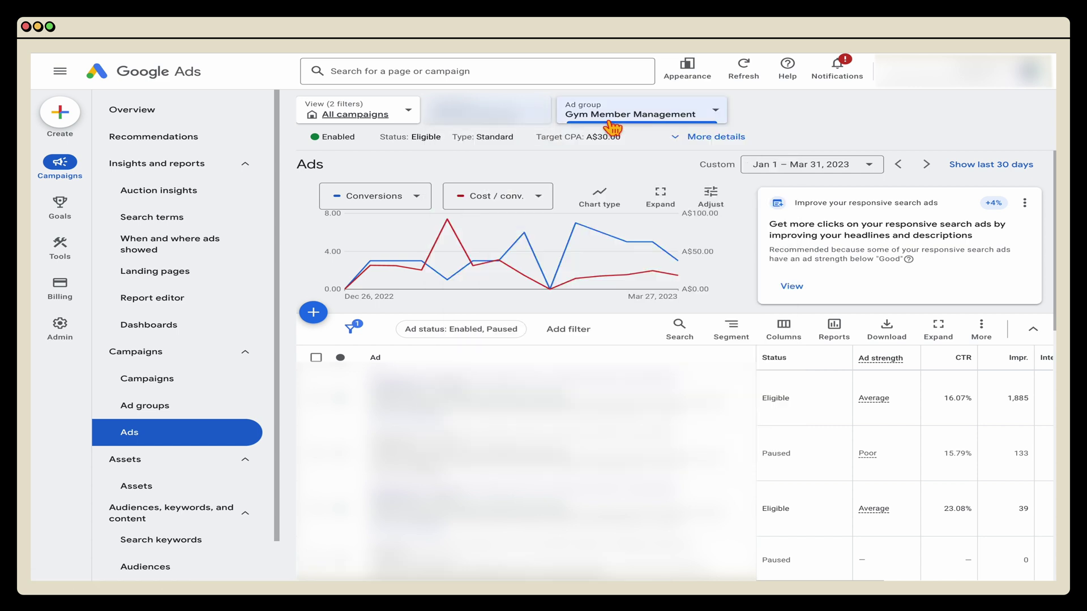
{"action": "left_click", "coordinate": [613, 119]}
{"action": "left_click", "coordinate": [604, 122]}
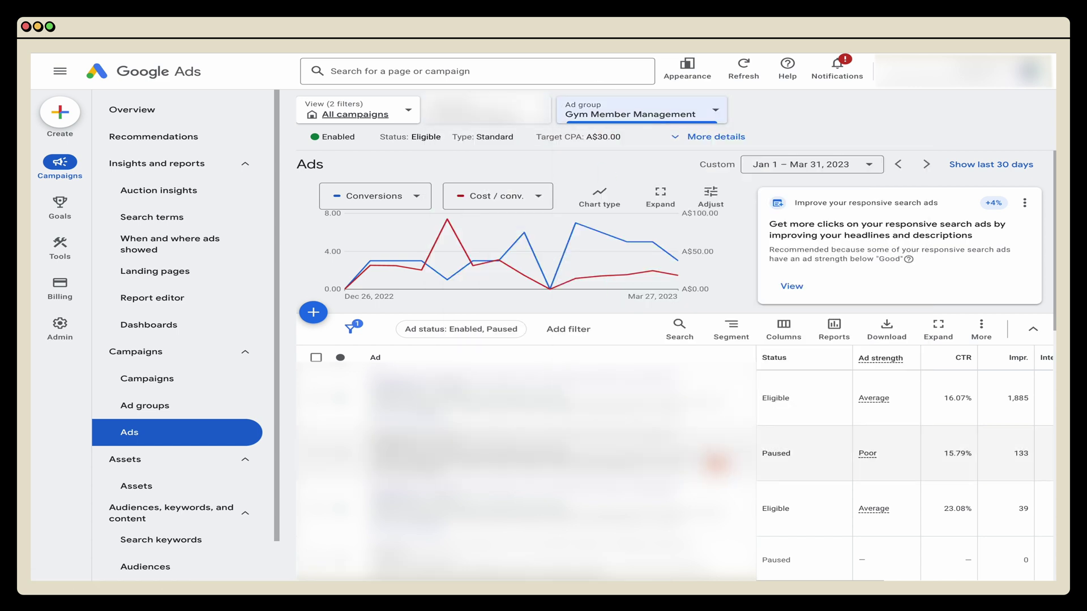
{"action": "scroll", "coordinate": [509, 283], "scroll_direction": "down", "scroll_amount": 3}
{"action": "left_click", "coordinate": [422, 233]}
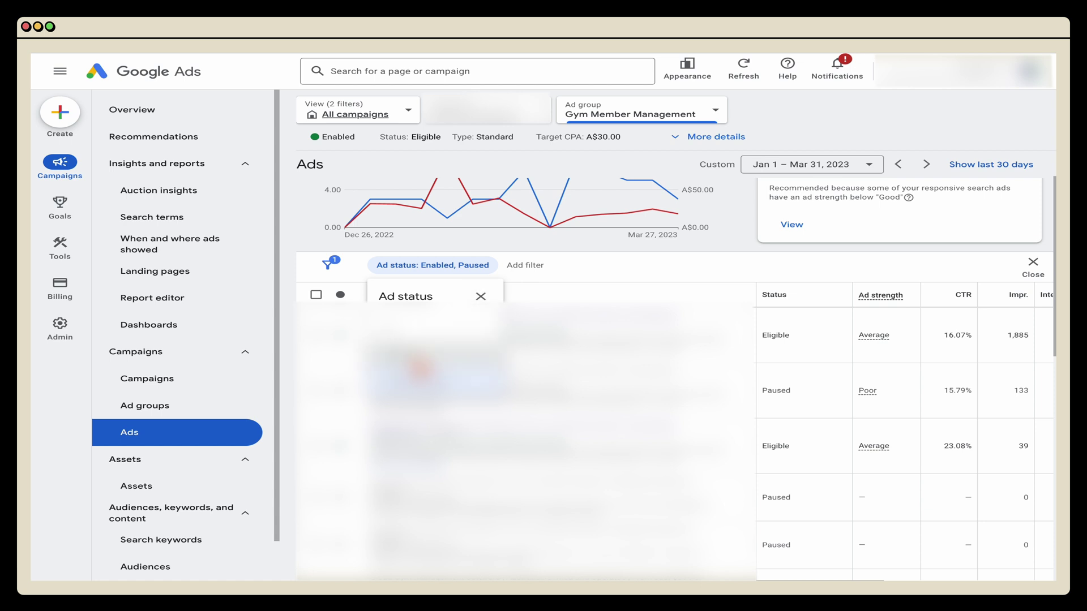
{"action": "left_click", "coordinate": [425, 357]}
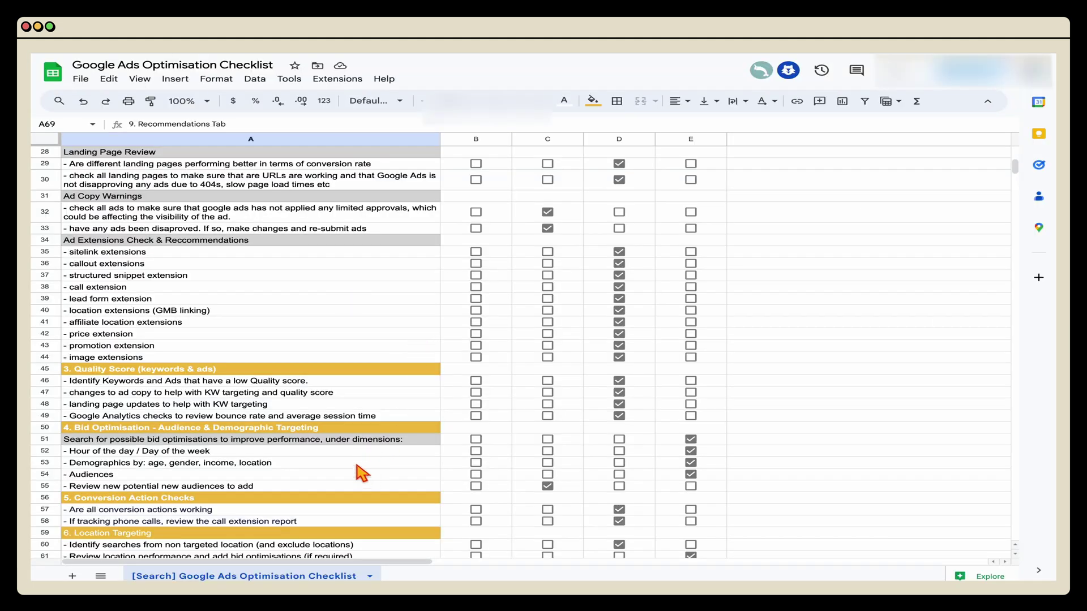
{"action": "left_click", "coordinate": [749, 385]}
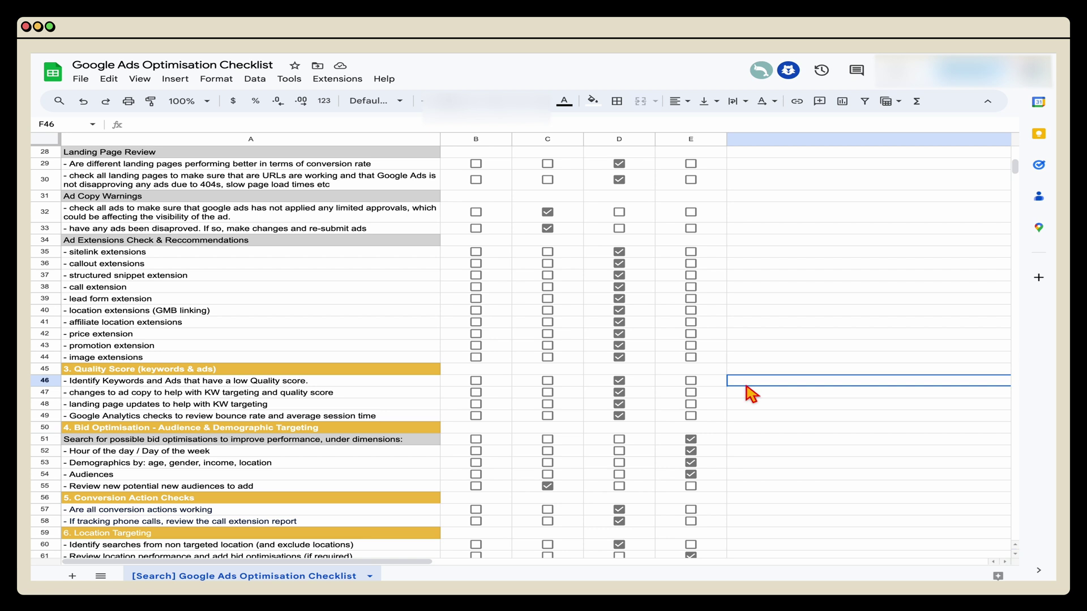
{"action": "type", "text": "7/8"}
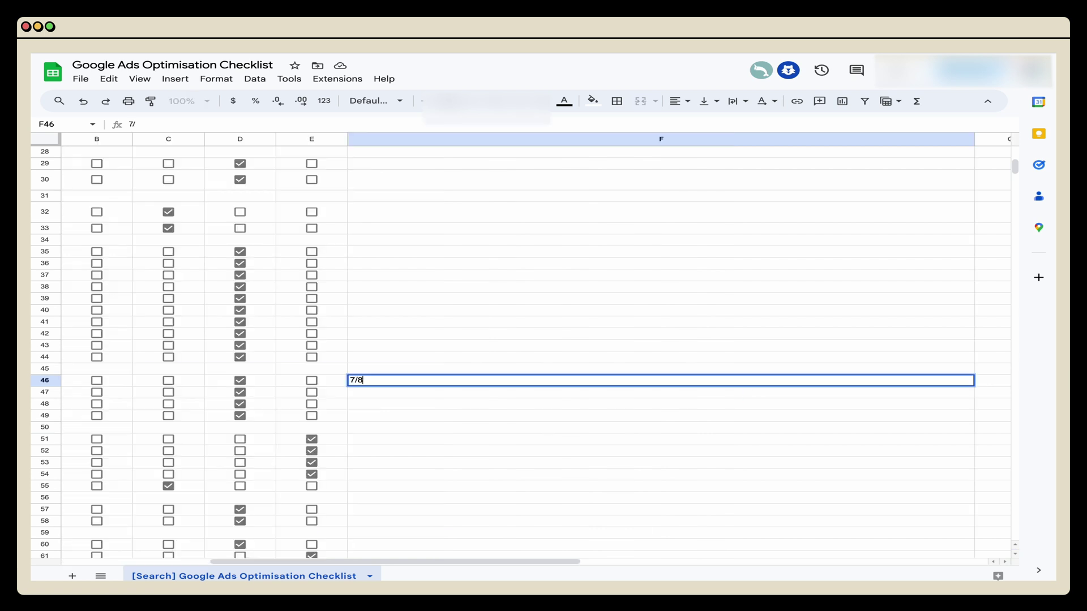
{"action": "type", "text": ": made updates to 1 x a"}
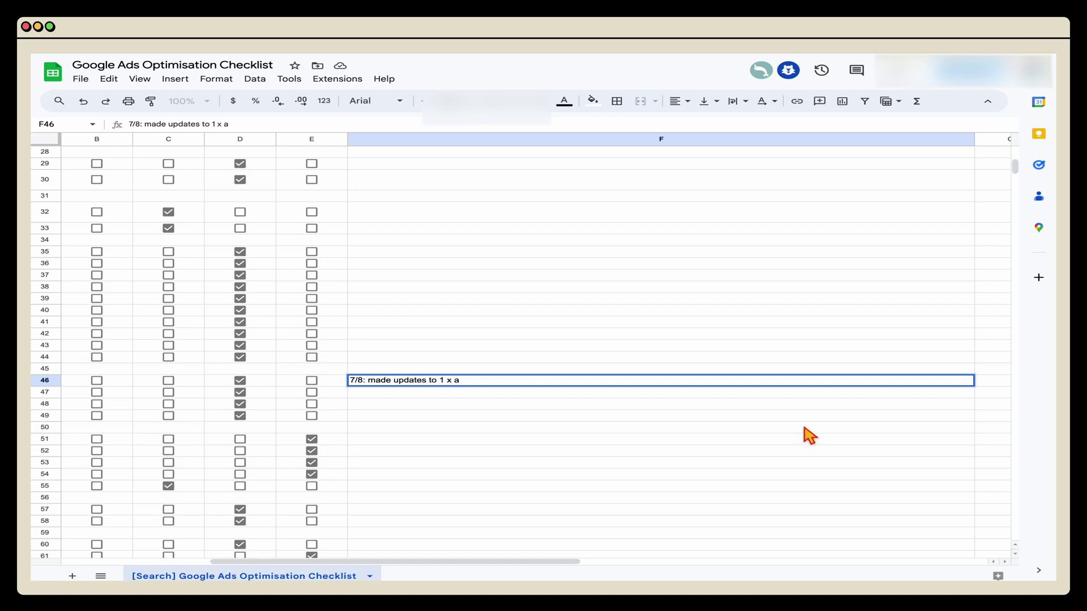
{"action": "key", "text": "super+a"}
{"action": "key", "text": "BackSpace"}
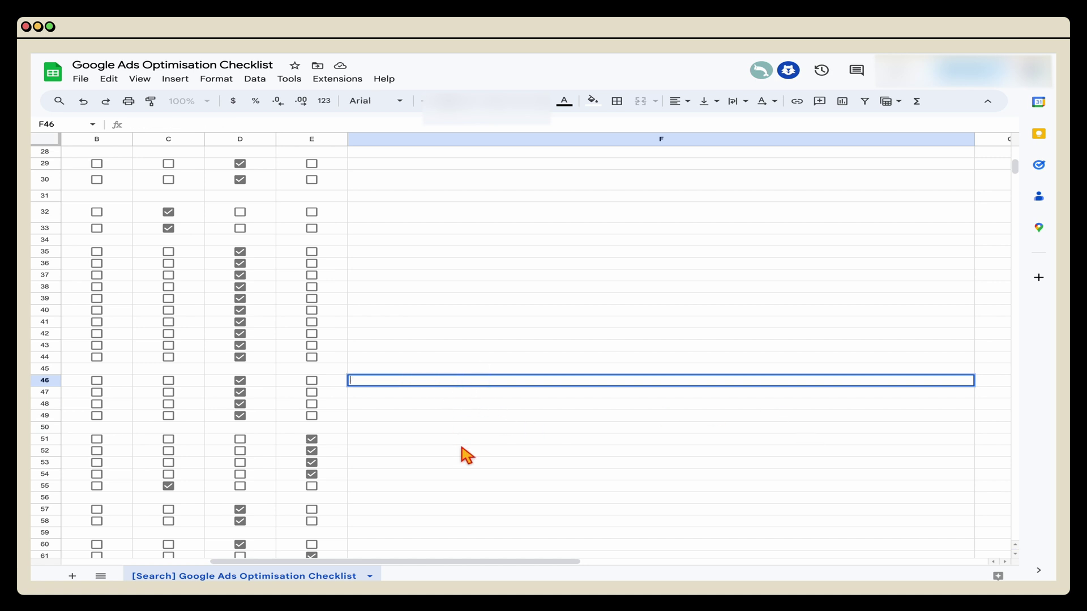
{"action": "left_click", "coordinate": [462, 442]}
Read through the remaining checklist tasks, from Quality Score down to the Recommendations Tab section
{"action": "scroll", "coordinate": [464, 450], "scroll_direction": "left", "scroll_amount": 5}
{"action": "scroll", "coordinate": [467, 455], "scroll_direction": "down", "scroll_amount": 5}
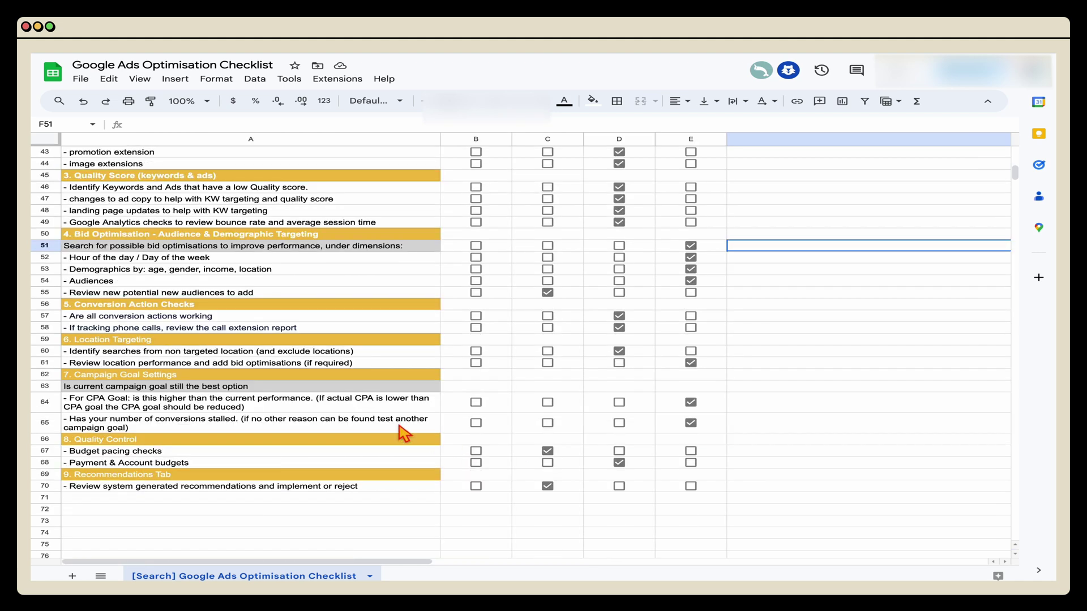
{"action": "scroll", "coordinate": [238, 317], "scroll_direction": "down", "scroll_amount": 2}
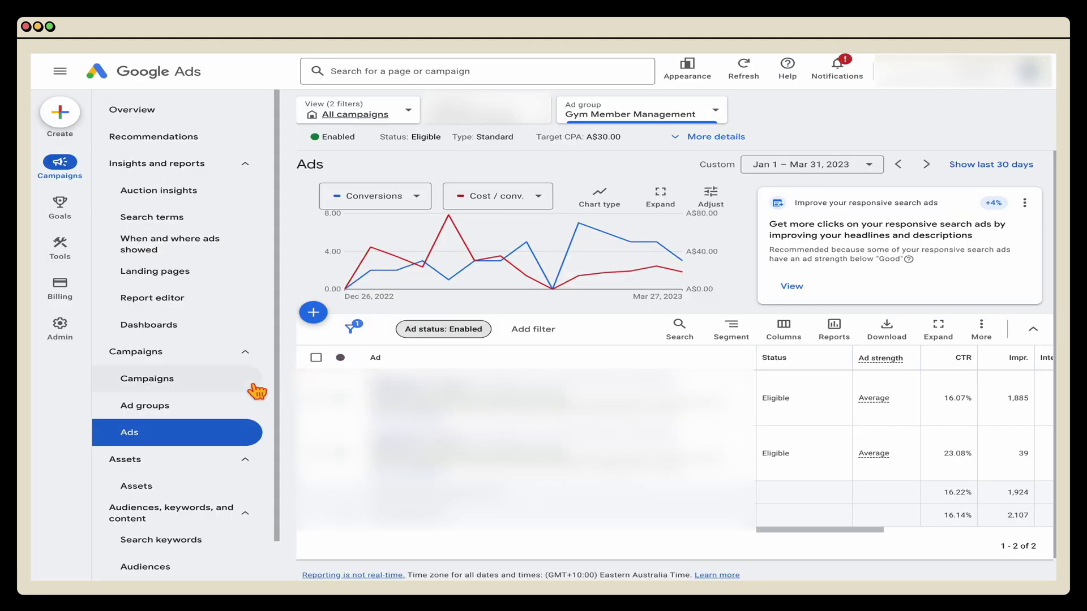
Switch to Google Ads and open the campaigns overview
{"action": "scroll", "coordinate": [233, 519], "scroll_direction": "down", "scroll_amount": 2}
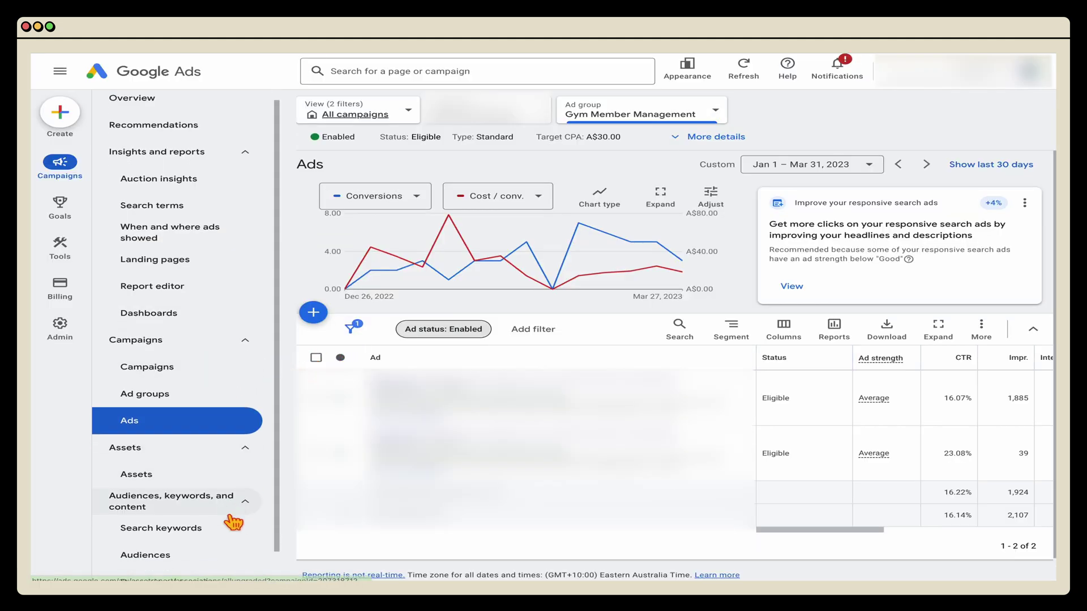
{"action": "scroll", "coordinate": [233, 523], "scroll_direction": "up", "scroll_amount": 2}
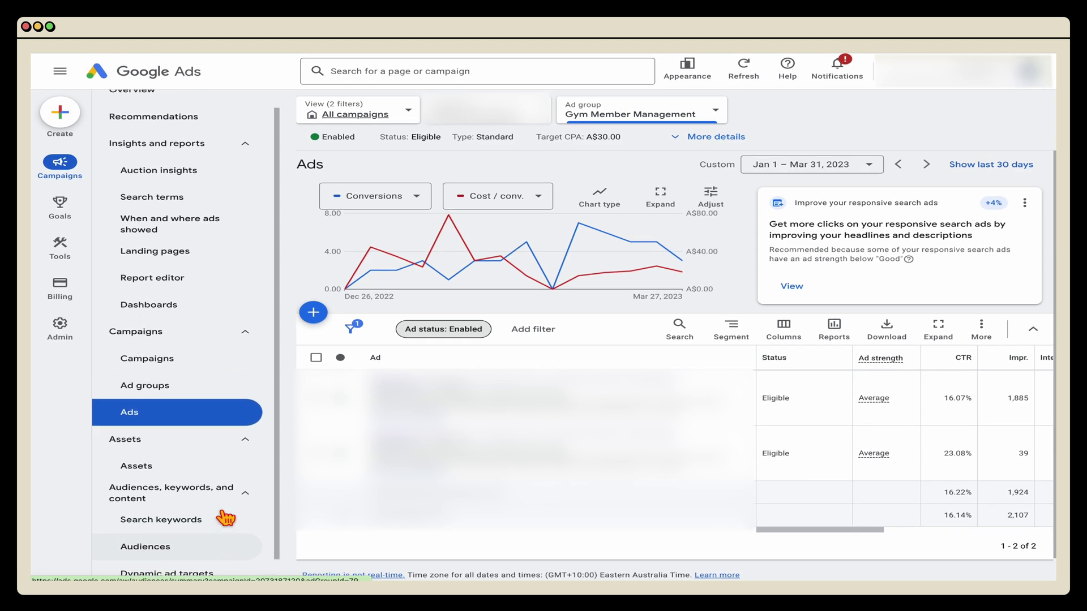
{"action": "left_click", "coordinate": [205, 377]}
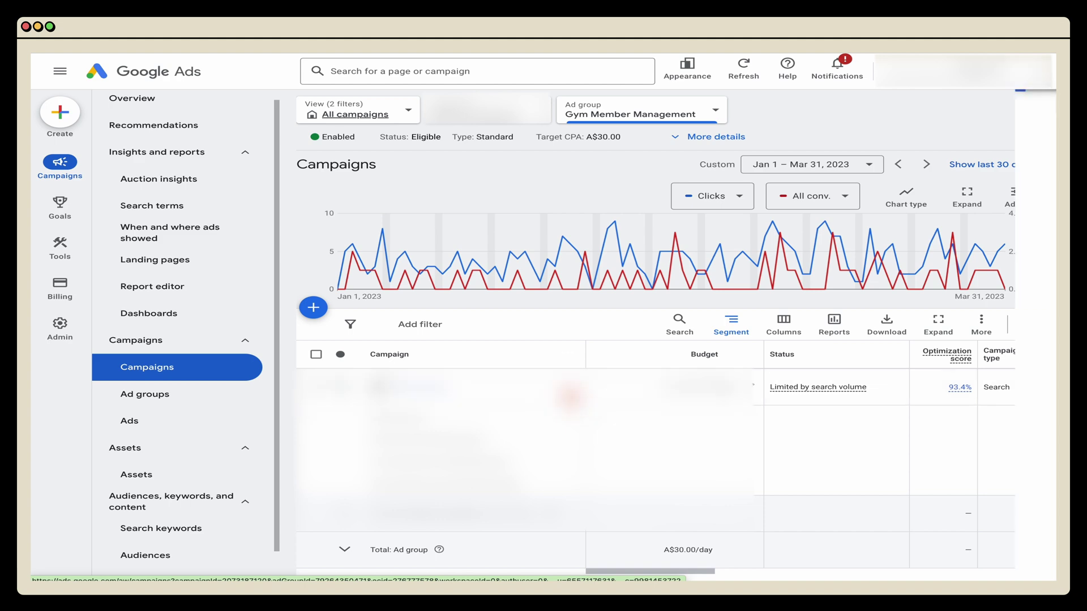
Open the search campaign's settings, inspect the bidding strategy and target CPA, and close the settings without changing them
{"action": "left_click", "coordinate": [577, 397]}
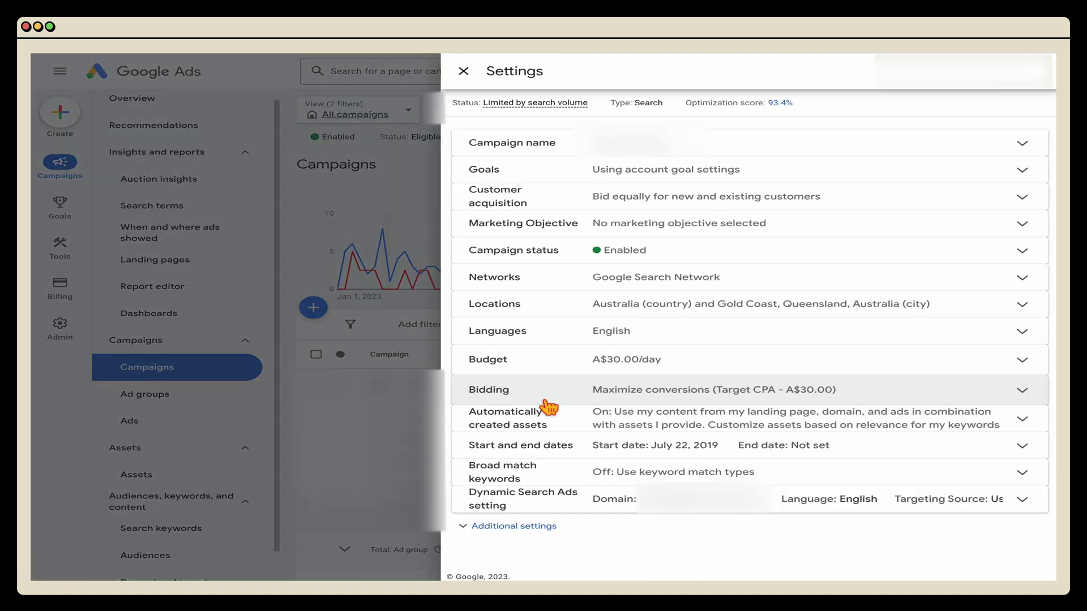
{"action": "left_click", "coordinate": [712, 394]}
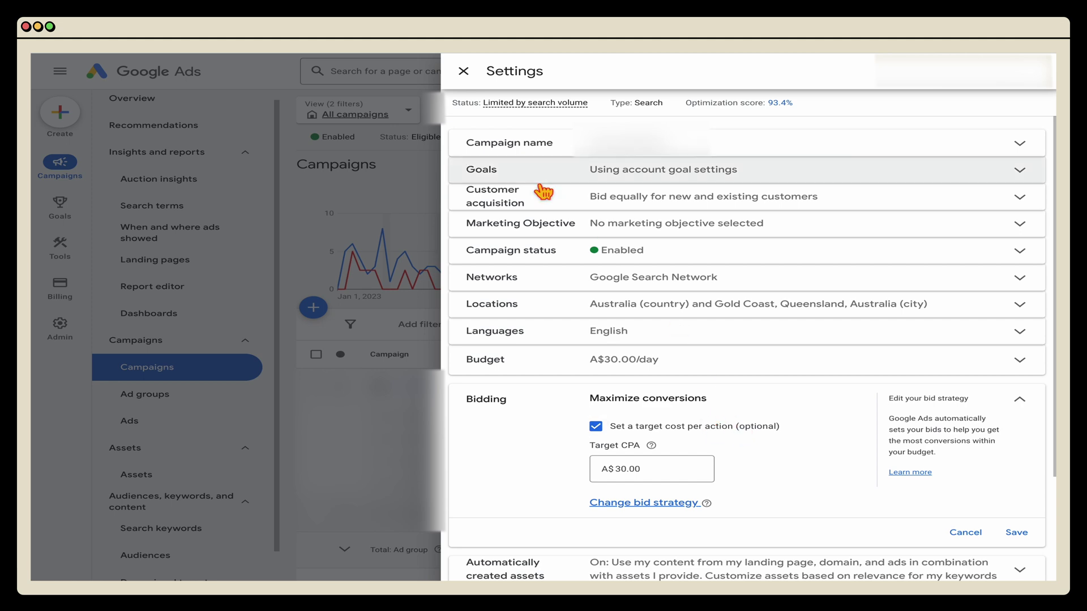
{"action": "left_click", "coordinate": [464, 72]}
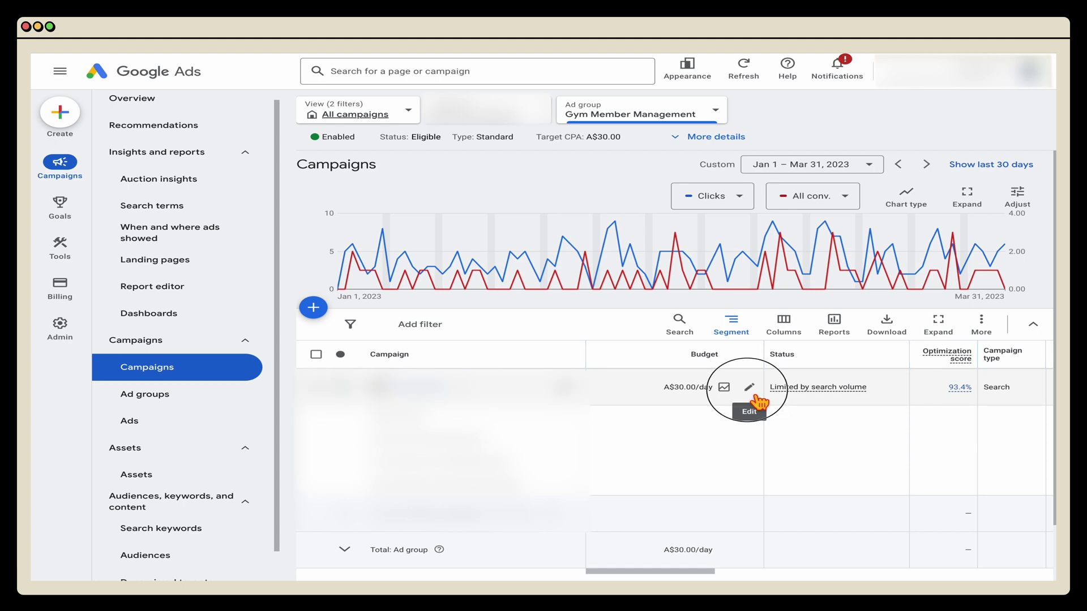
{"action": "left_click", "coordinate": [576, 399]}
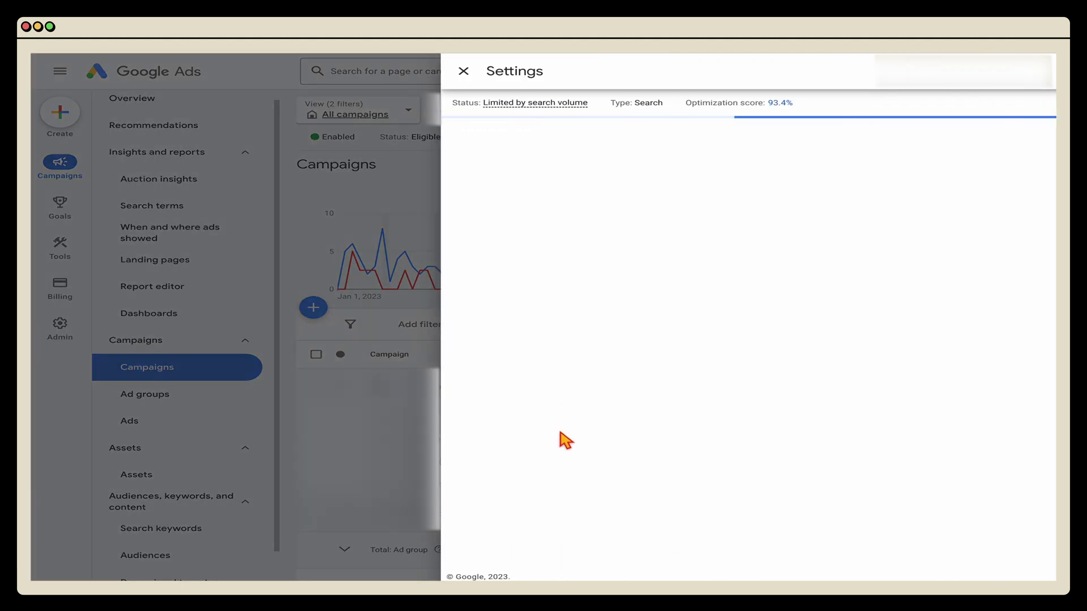
{"action": "left_click", "coordinate": [463, 71]}
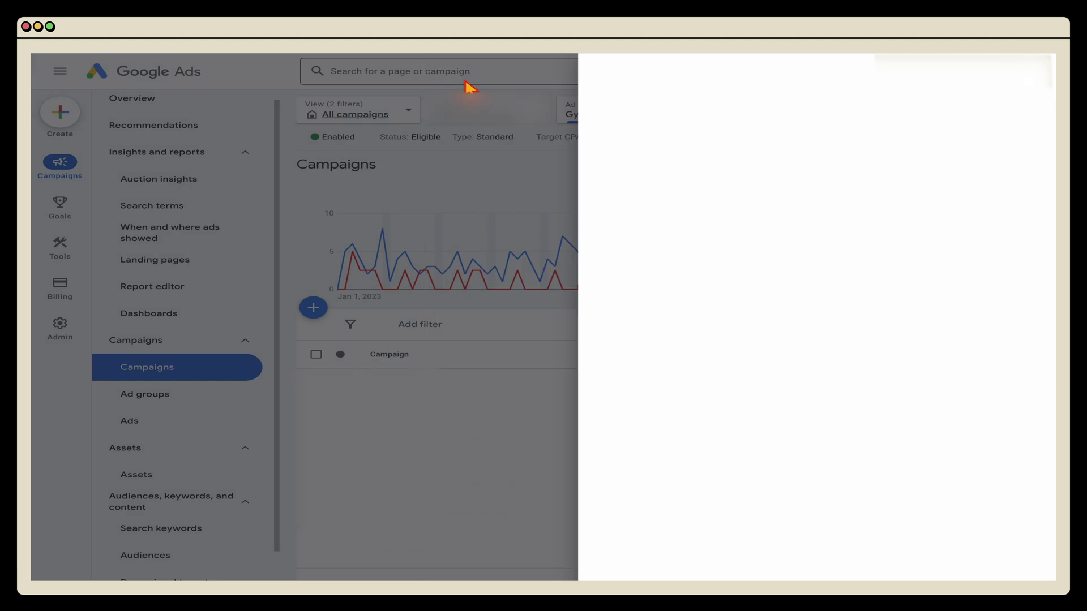
Examine the campaign's conversion rate, conversions and cost per conversion for comparison with the target CPA
{"action": "scroll", "coordinate": [880, 376], "scroll_direction": "right", "scroll_amount": 10}
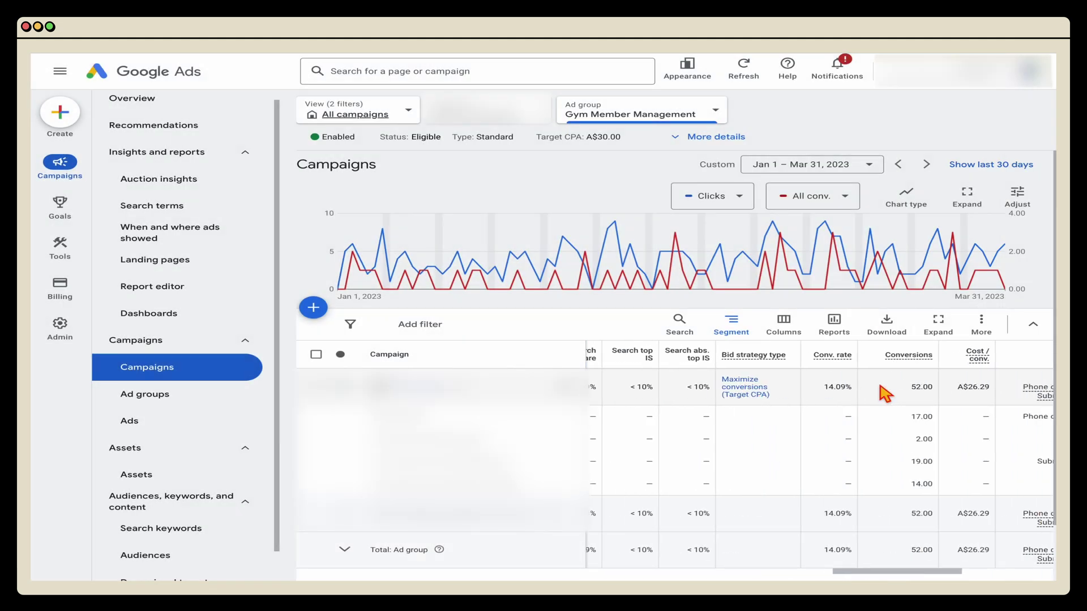
{"action": "scroll", "coordinate": [882, 391], "scroll_direction": "right", "scroll_amount": 5}
{"action": "left_click_drag", "start_coordinate": [819, 384], "coordinate": [854, 395]}
{"action": "left_click", "coordinate": [837, 399]}
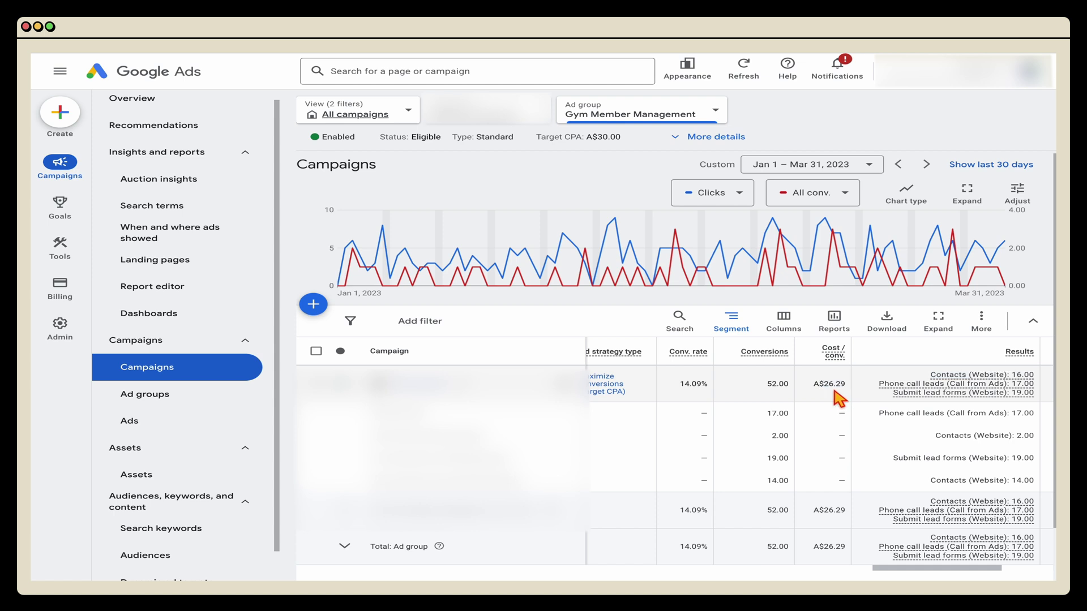